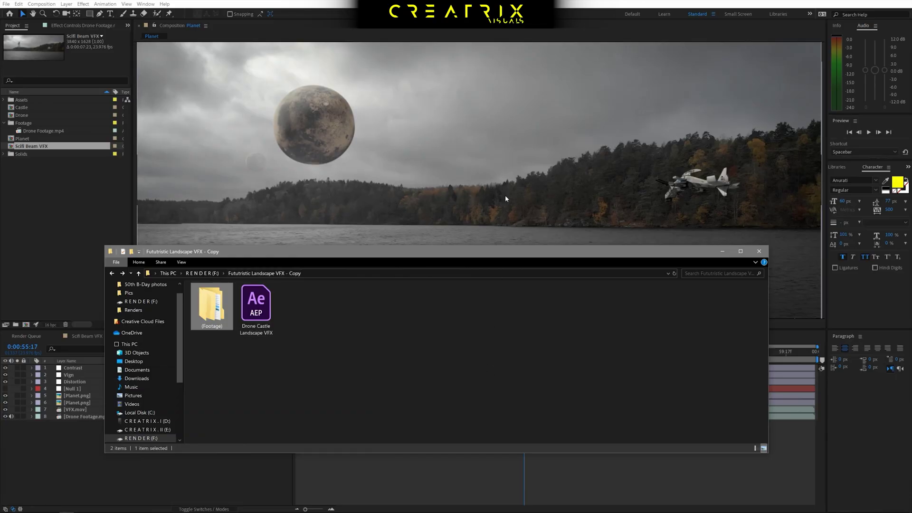
# Step: Move the project folder window aside and minimize it to reveal the Planet composition
pyautogui.moveTo(469, 251); pyautogui.dragTo(484, 264)
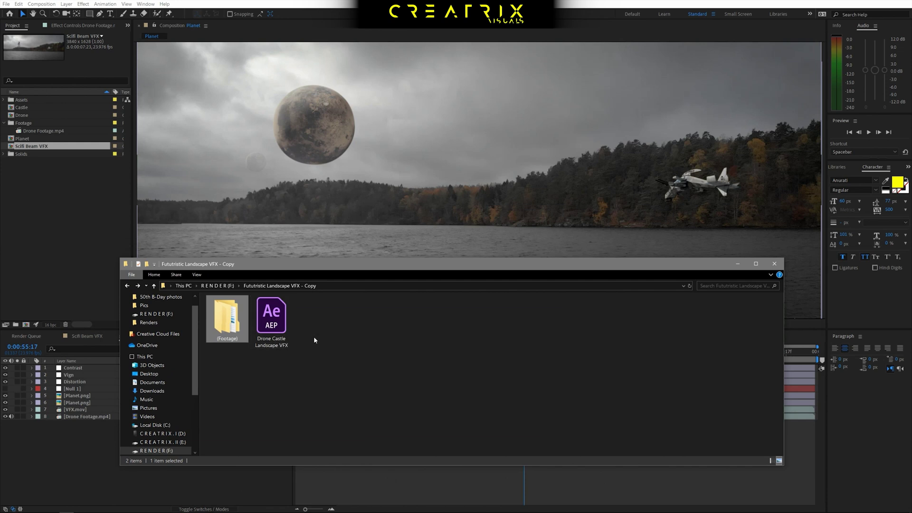
pyautogui.click(737, 264)
pyautogui.scroll(-2, 469, 188)
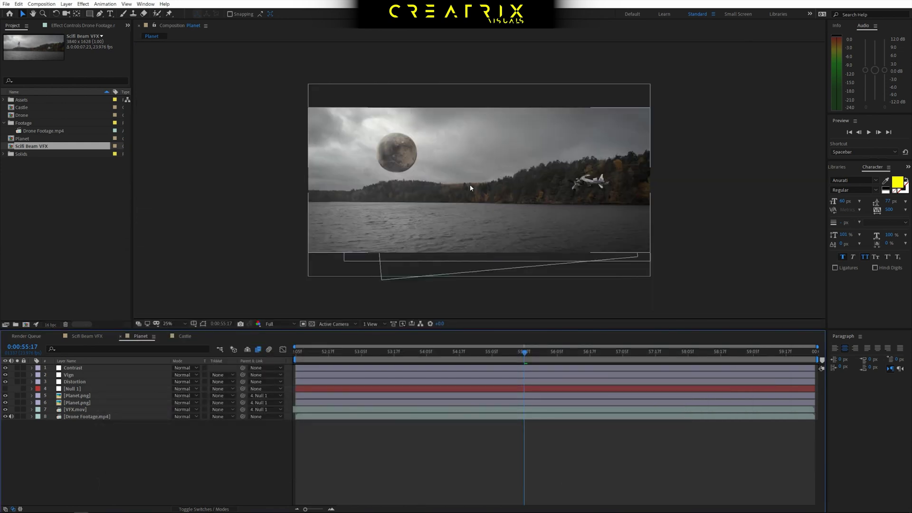
pyautogui.click(78, 416)
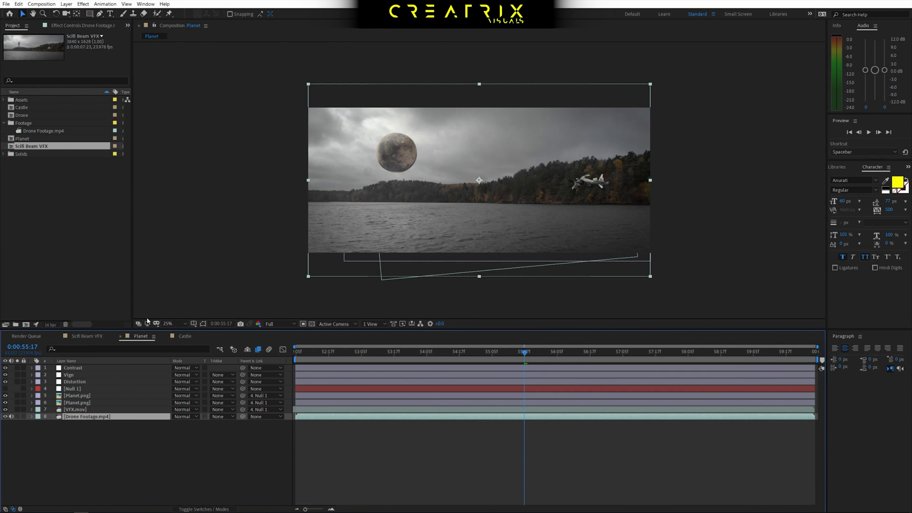
pyautogui.click(87, 337)
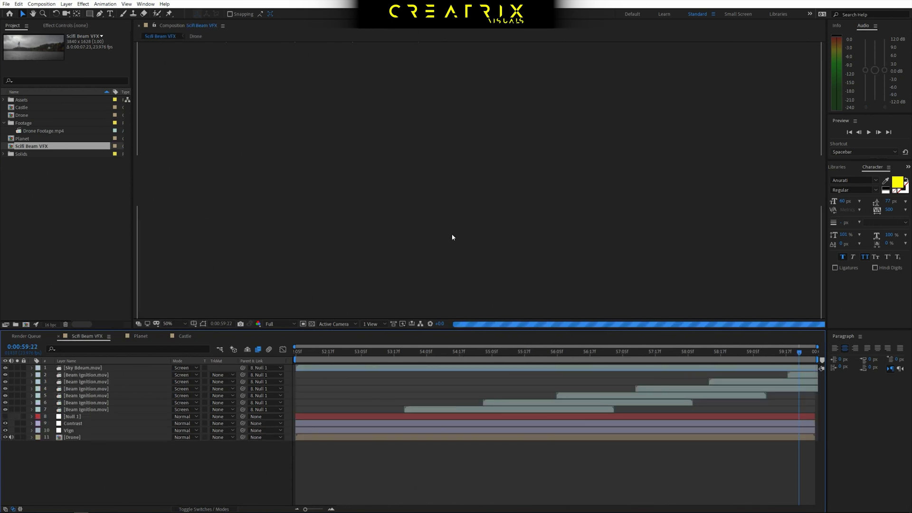
pyautogui.press(',')
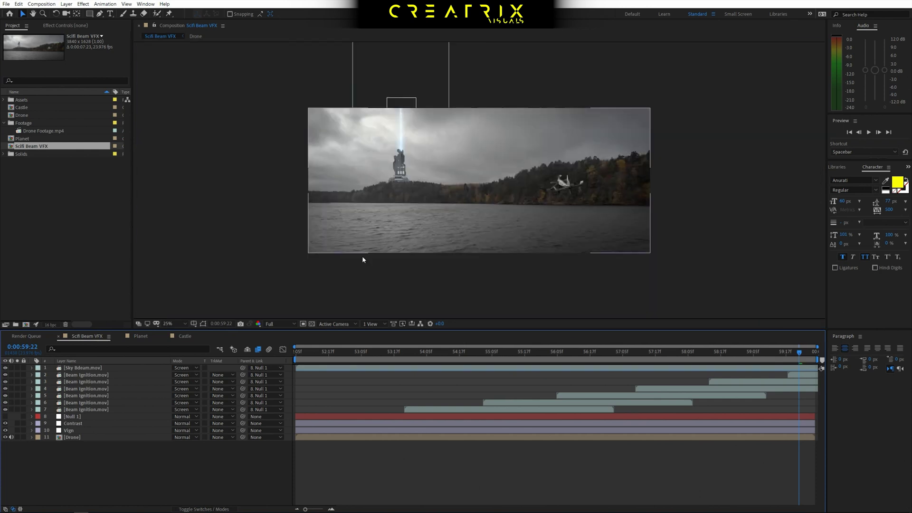
pyautogui.click(183, 336)
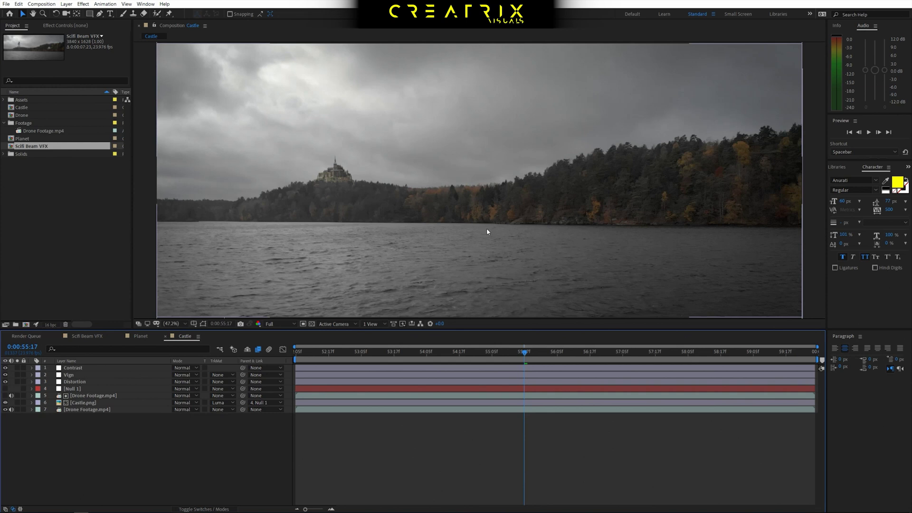
pyautogui.press(',')
pyautogui.press(',')
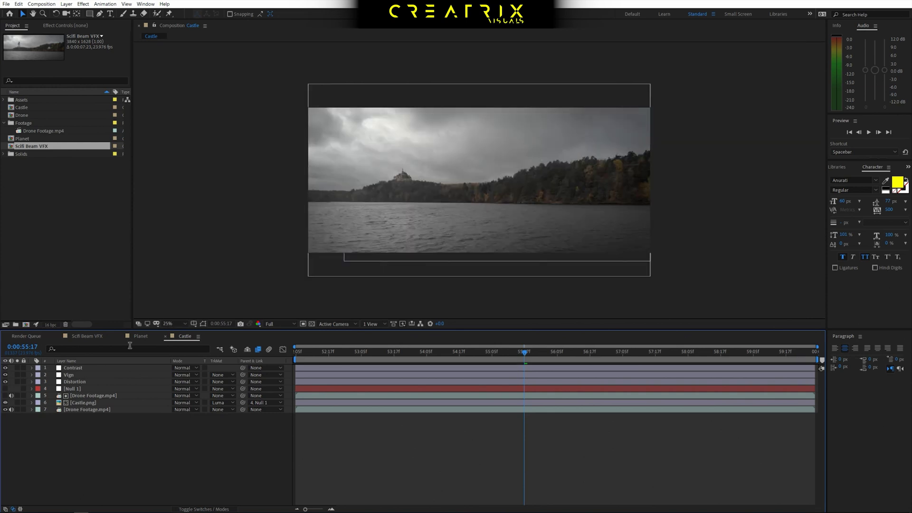
pyautogui.click(130, 339)
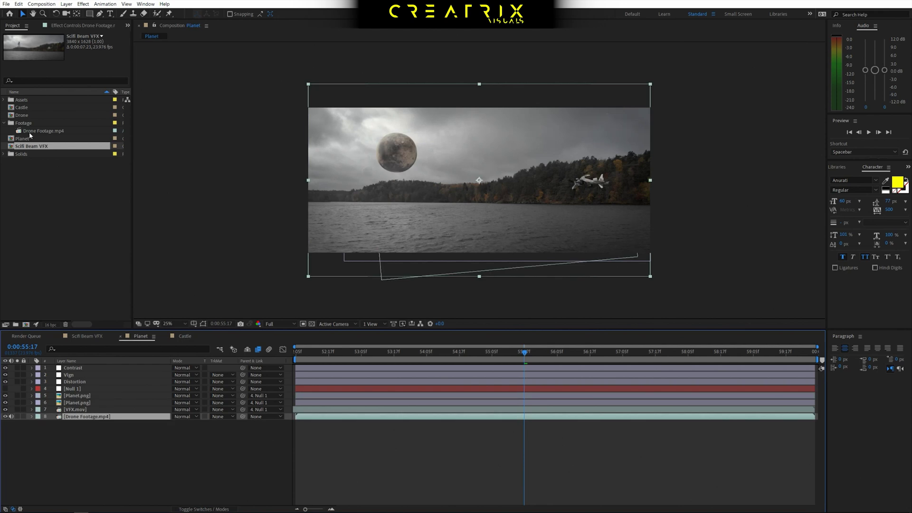
# Step: Hide the seven layers above Drone Footage.mp4 and deselect them
pyautogui.moveTo(23, 365); pyautogui.dragTo(7, 411)
pyautogui.keyDown('alt'); pyautogui.click(5, 415); pyautogui.keyUp('alt')
pyautogui.click(42, 439)
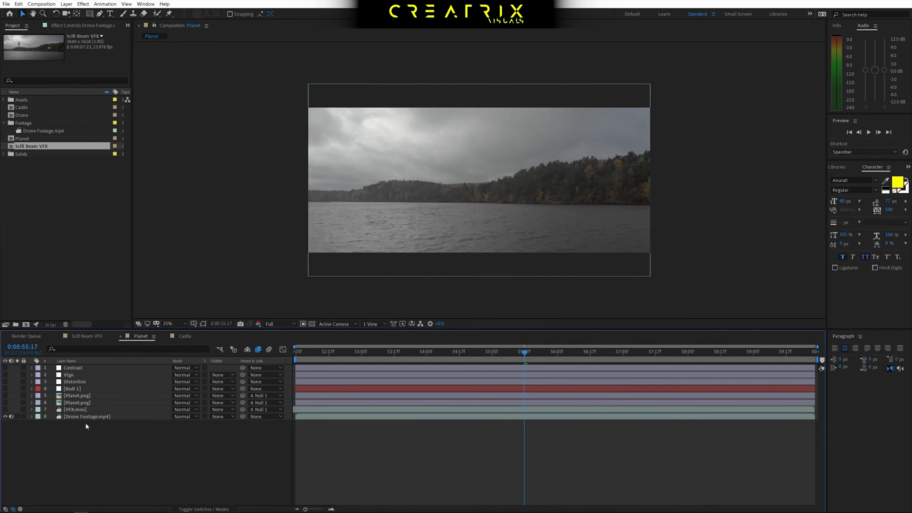
# Step: Scrub through the lake footage and set the playhead to 0:00:53:05
pyautogui.moveTo(375, 351); pyautogui.dragTo(295, 354)
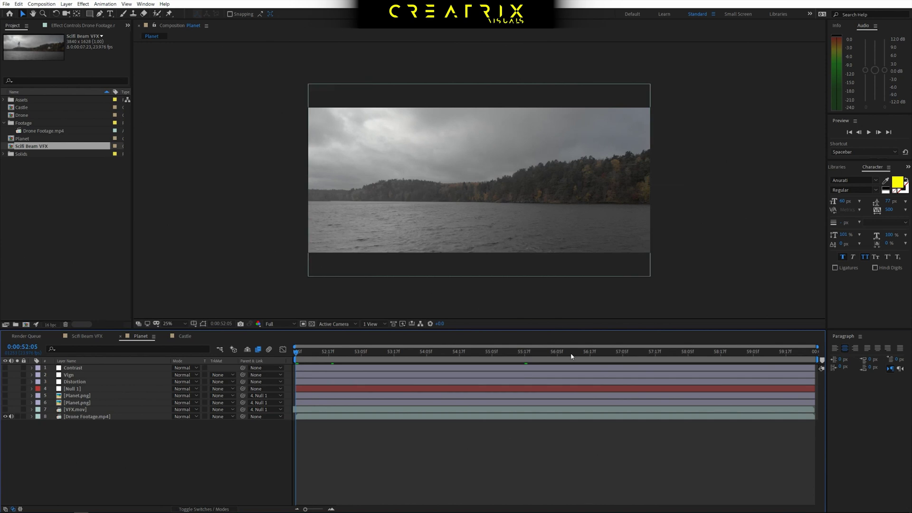
pyautogui.moveTo(607, 356); pyautogui.dragTo(505, 361)
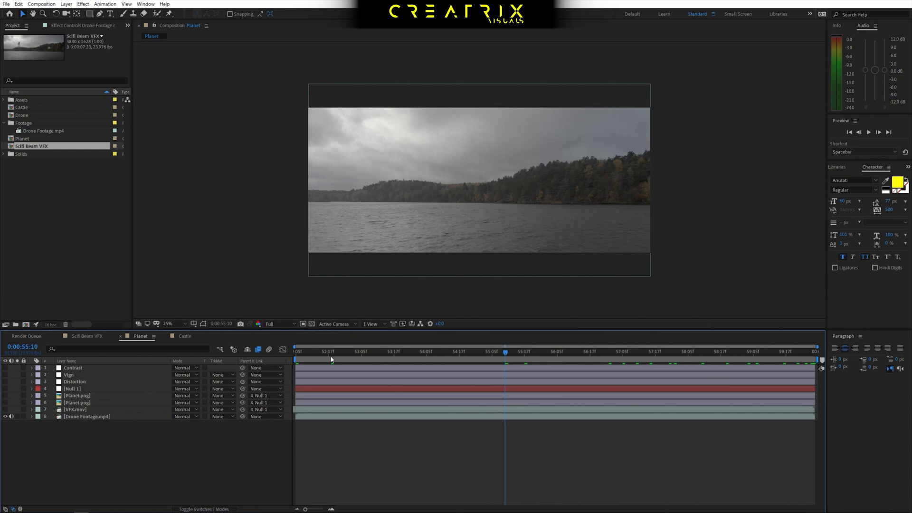
pyautogui.click(361, 360)
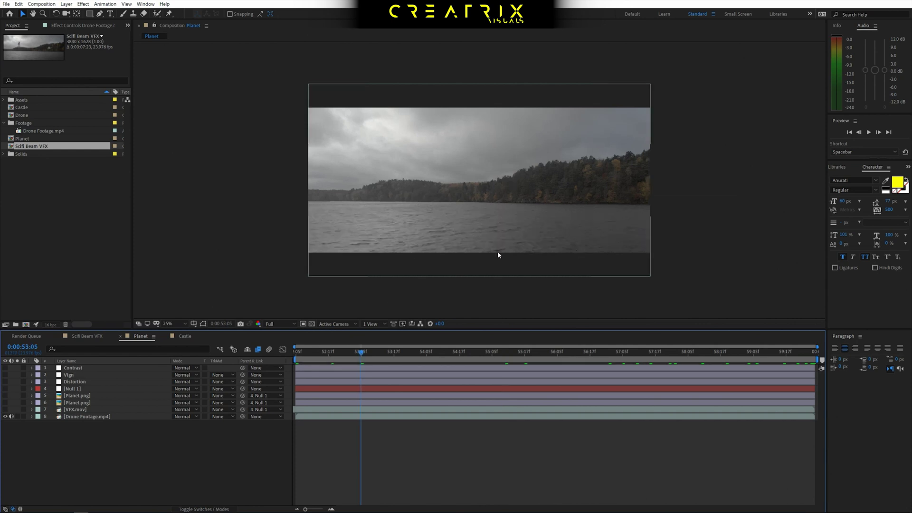
pyautogui.rightClick(375, 420)
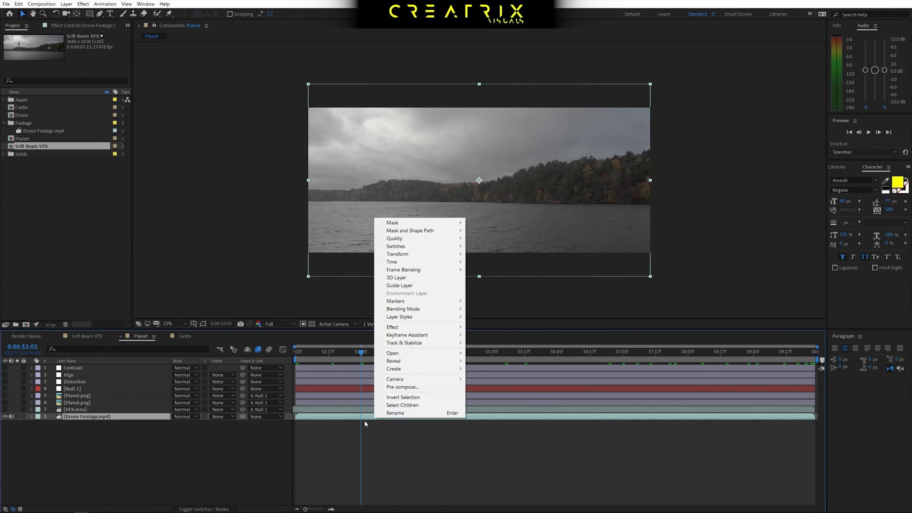
# Step: Start Track Motion on Drone Footage.mp4 with Rotation and Scale tracking enabled
pyautogui.rightClick(363, 420)
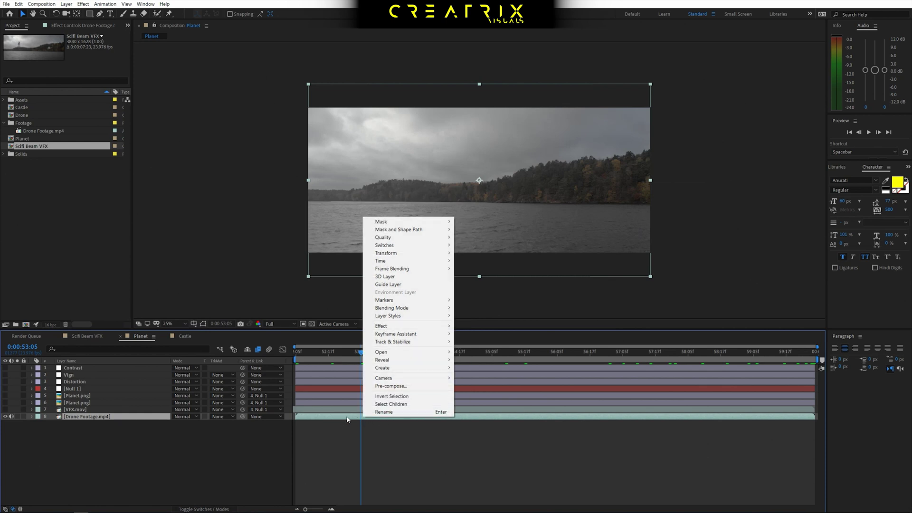
pyautogui.moveTo(411, 343)
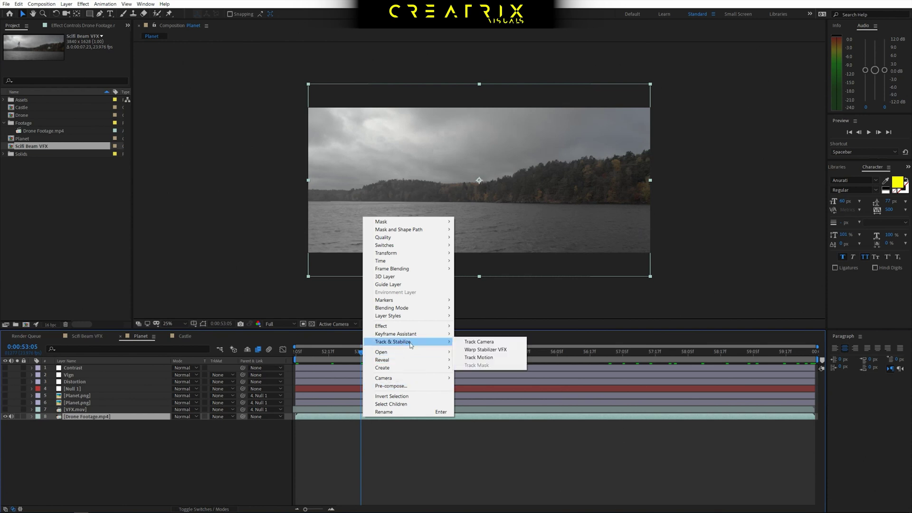
pyautogui.click(481, 357)
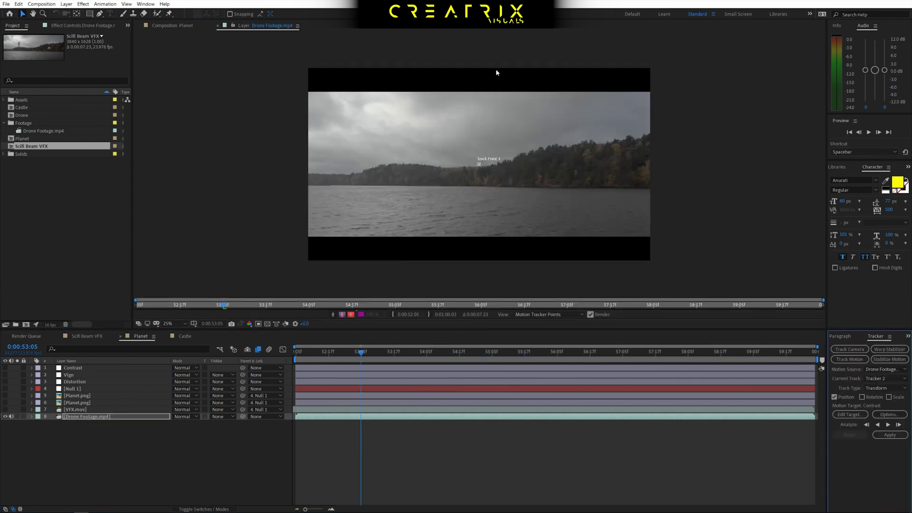
pyautogui.press('.')
pyautogui.press('.')
pyautogui.press('.')
pyautogui.press('.')
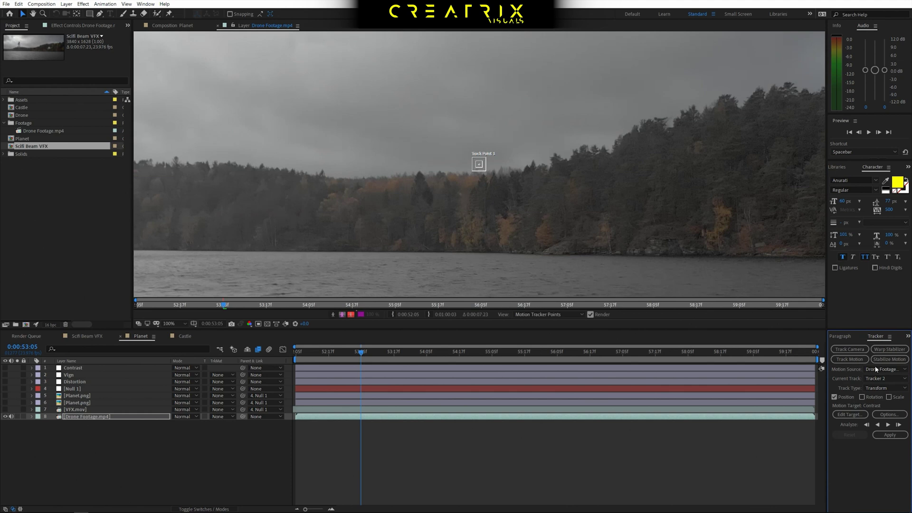
pyautogui.click(862, 397)
# Step: Place Track Point 1 and Track Point 2 on distinct treeline features
pyautogui.moveTo(479, 167); pyautogui.dragTo(195, 159)
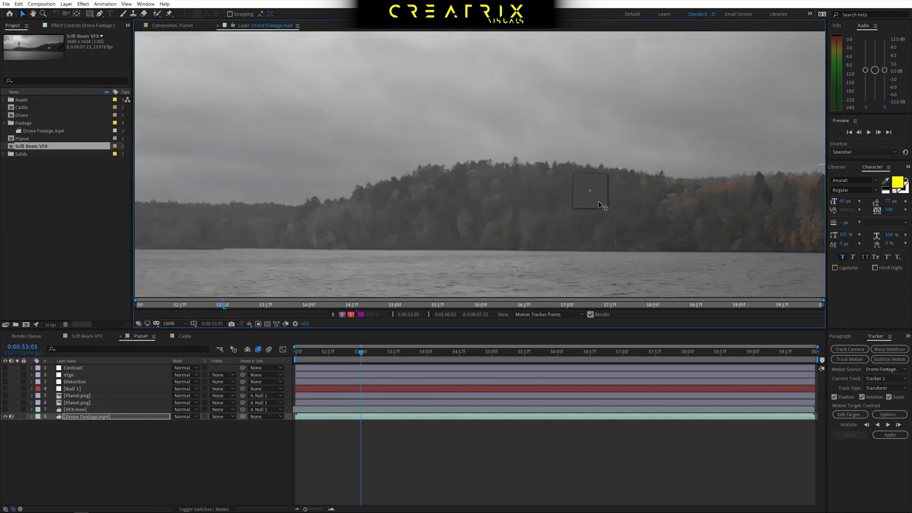
pyautogui.moveTo(599, 205); pyautogui.dragTo(525, 153)
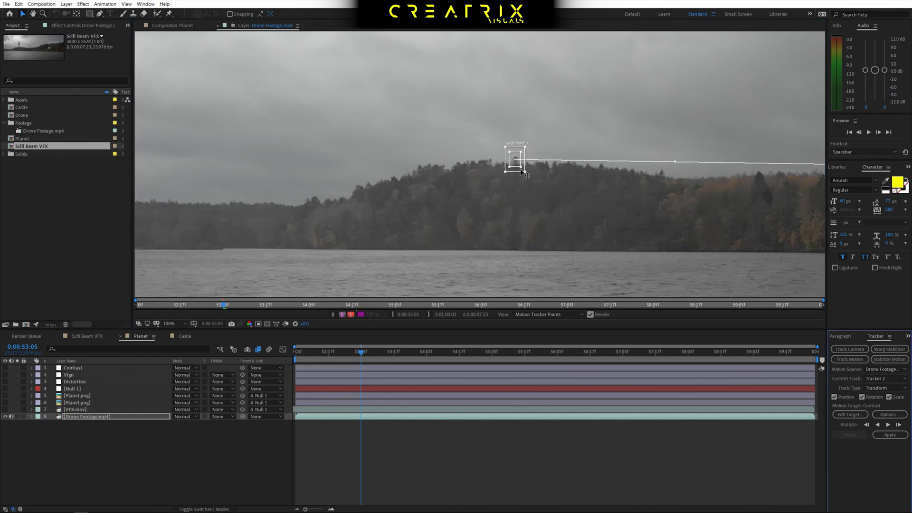
pyautogui.press(',')
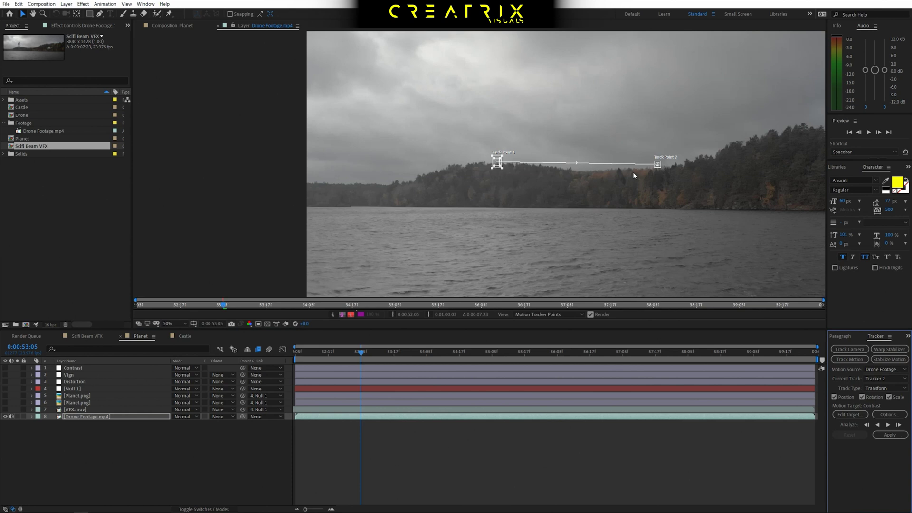
pyautogui.press(',')
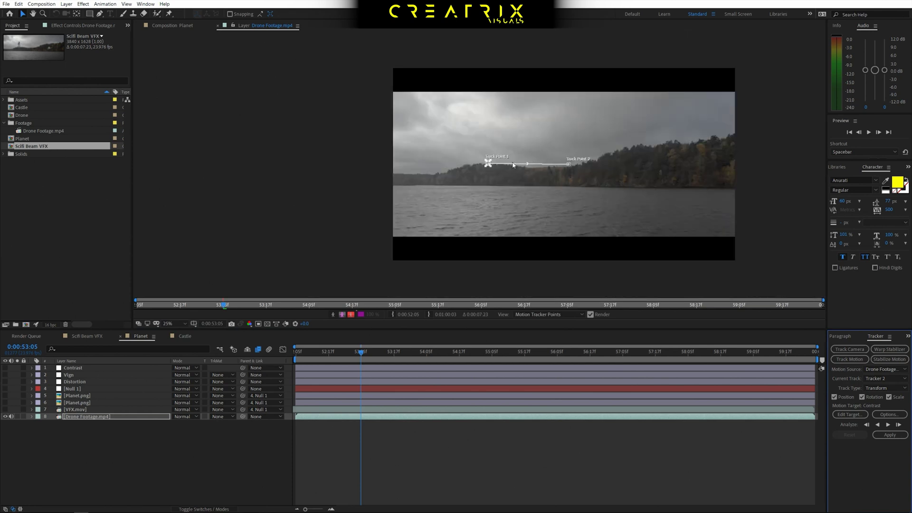
pyautogui.press('.')
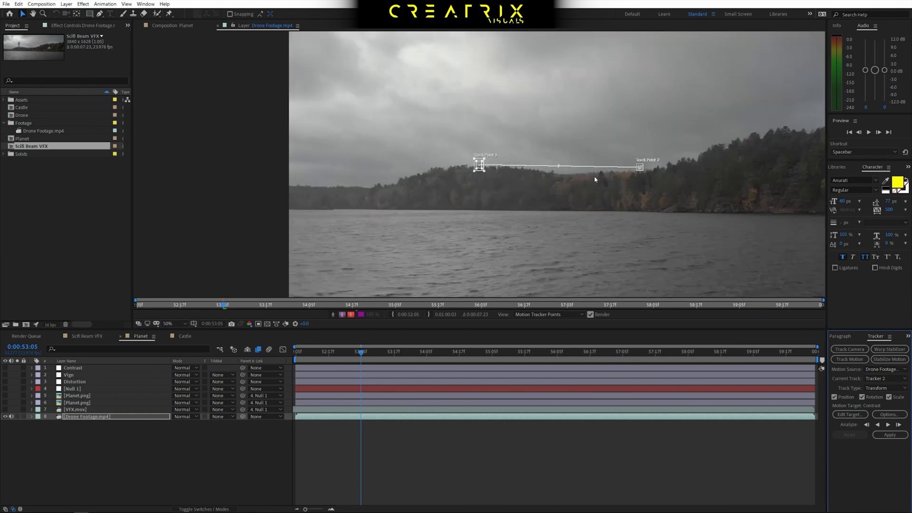
pyautogui.press('.')
pyautogui.moveTo(799, 172); pyautogui.dragTo(634, 167)
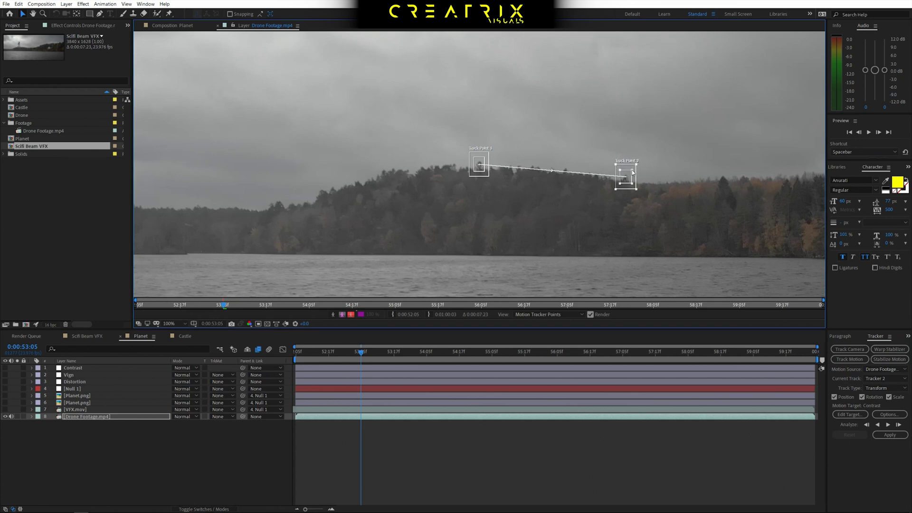
pyautogui.press(',')
pyautogui.press(',')
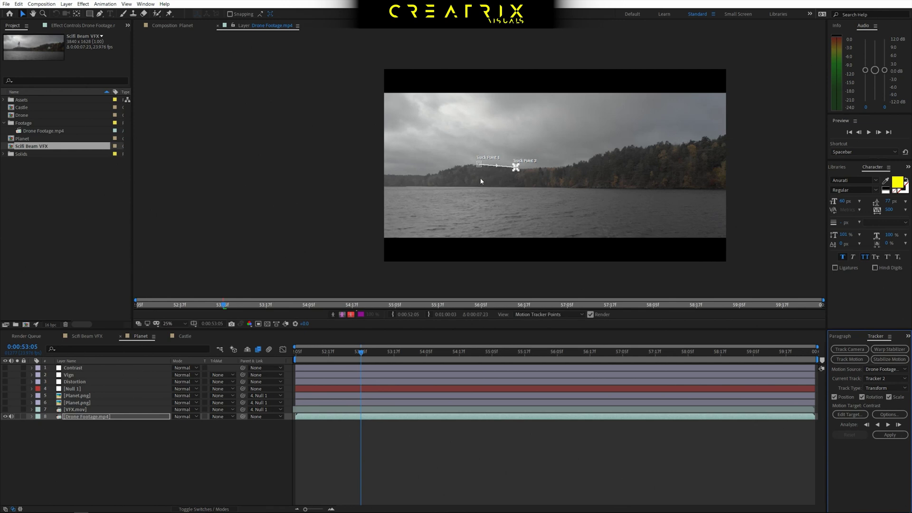
pyautogui.press('/')
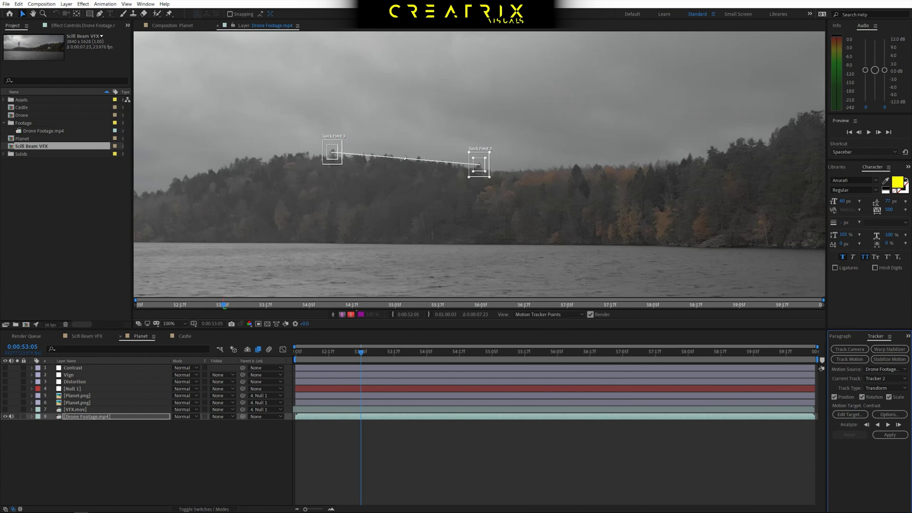
# Step: Analyze the track points backward and zoom in to inspect Track Point 2
pyautogui.click(877, 424)
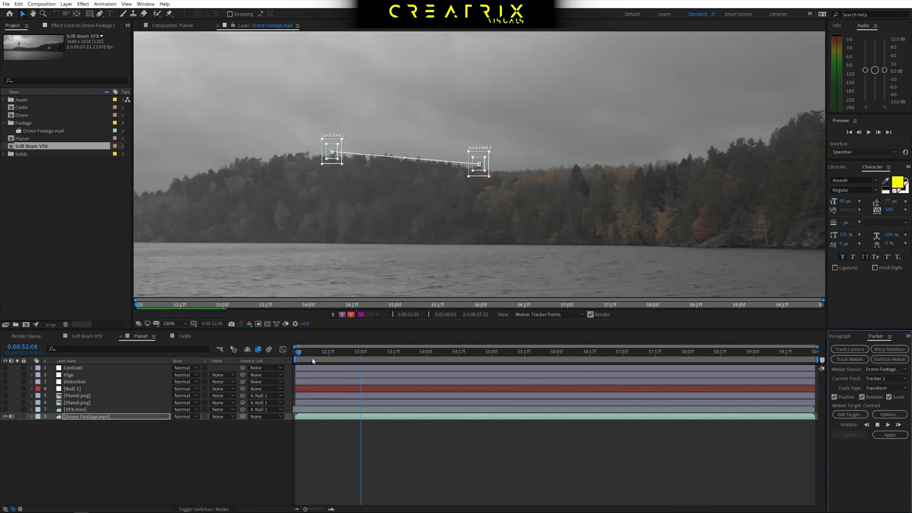
pyautogui.press('.')
pyautogui.press('.')
pyautogui.press('.')
pyautogui.press('.')
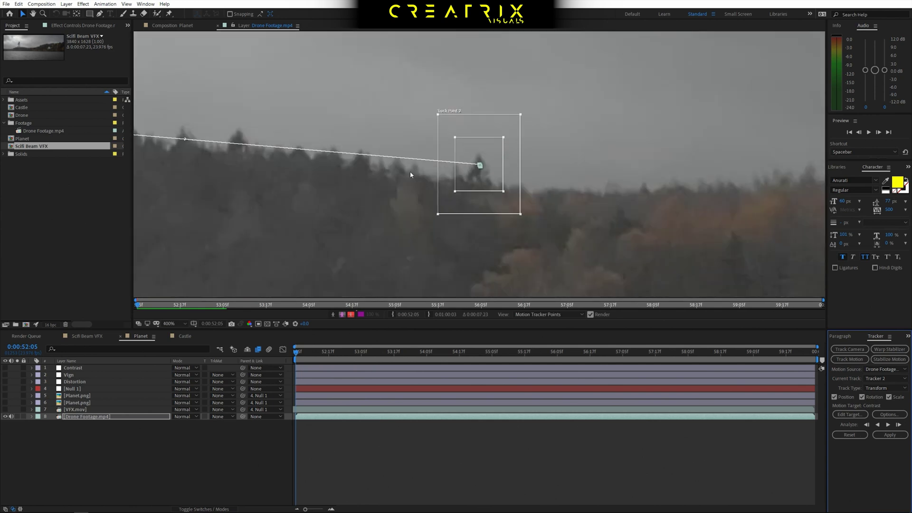
pyautogui.moveTo(293, 359); pyautogui.dragTo(363, 361)
pyautogui.press(',')
pyautogui.press(',')
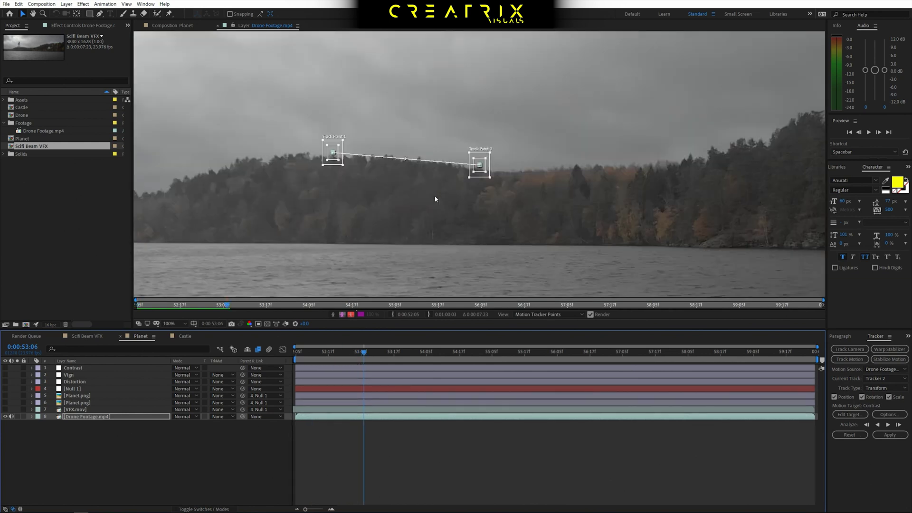
pyautogui.press(',')
pyautogui.press(',')
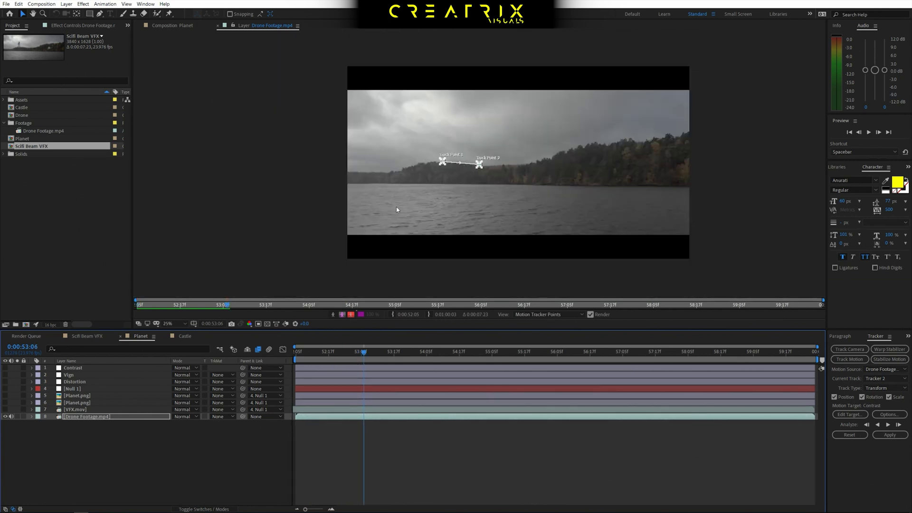
# Step: Set the Layer viewer to Fit and analyze the track points forward
pyautogui.click(175, 324)
pyautogui.click(183, 332)
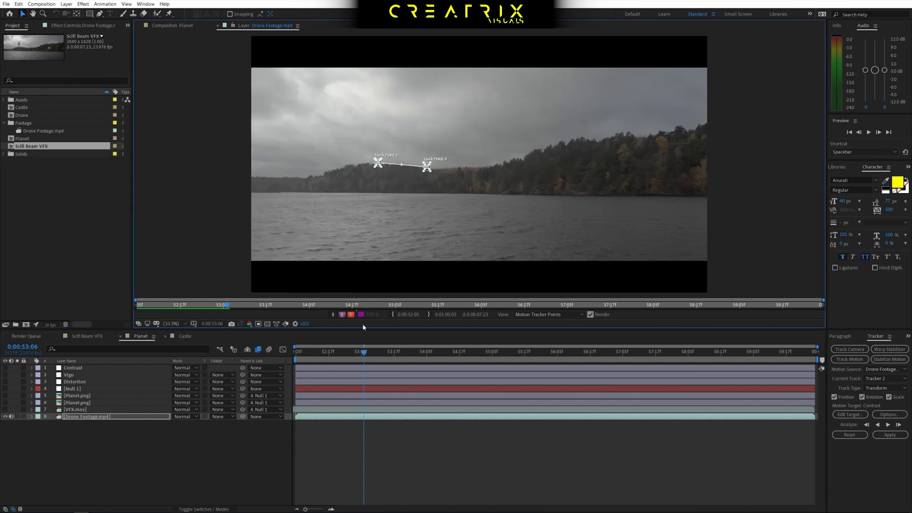
pyautogui.click(887, 425)
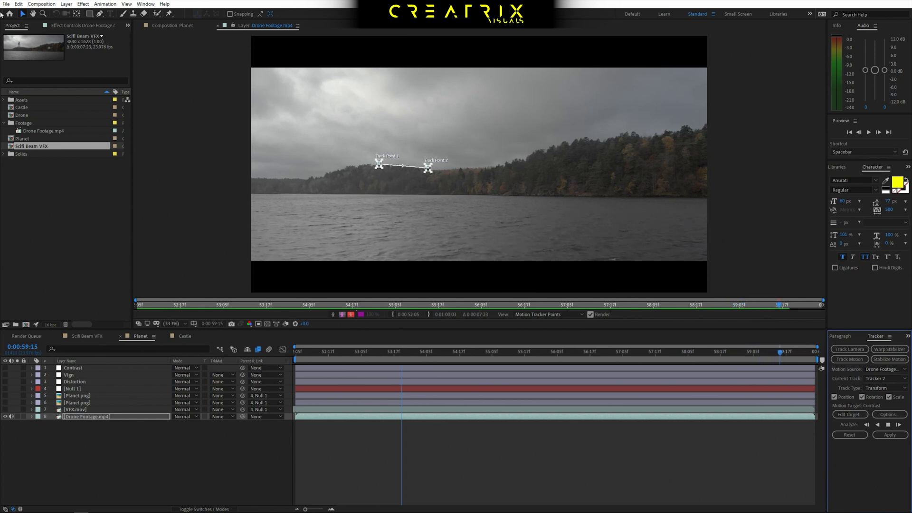
# Step: Add a new null object and apply the tracking data to Null 2 in X and Y
pyautogui.click(66, 4)
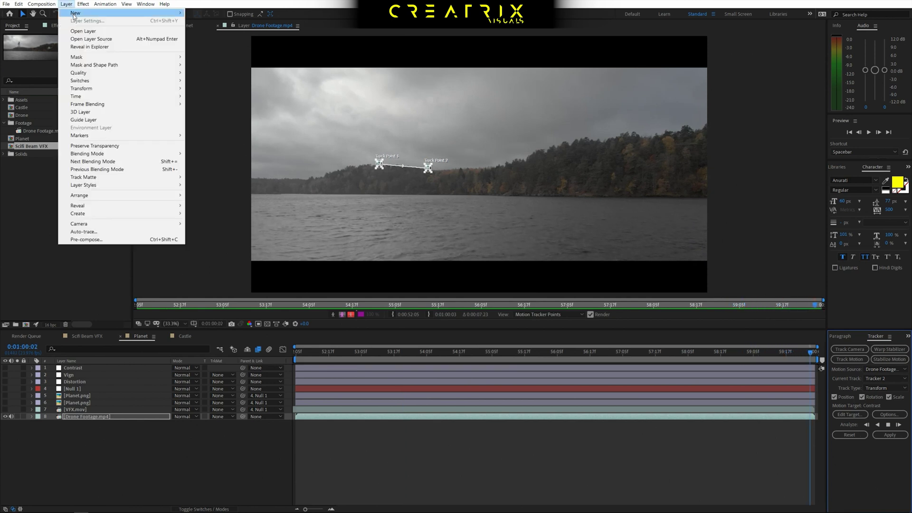
pyautogui.moveTo(157, 13)
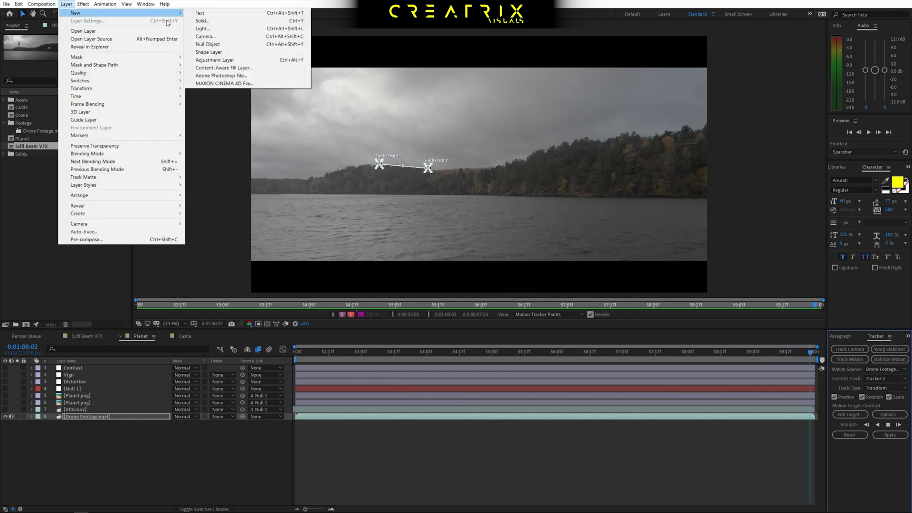
pyautogui.click(207, 44)
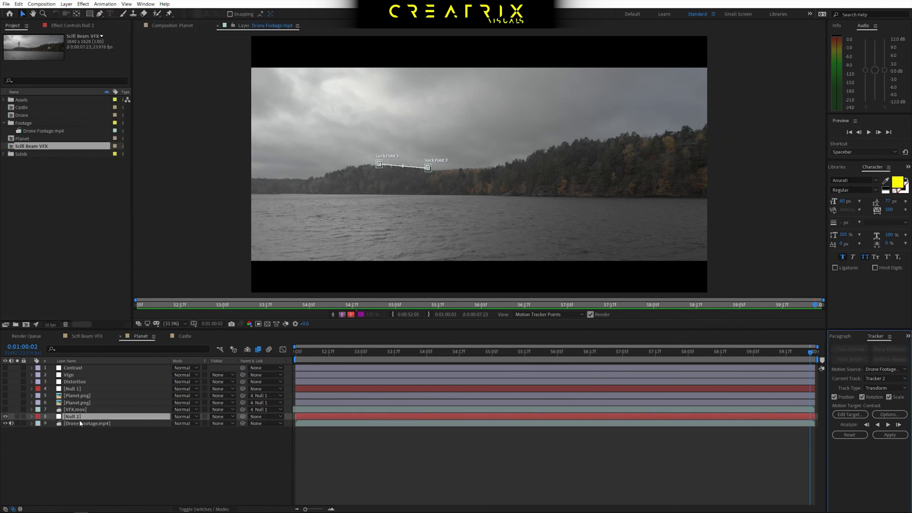
pyautogui.click(849, 415)
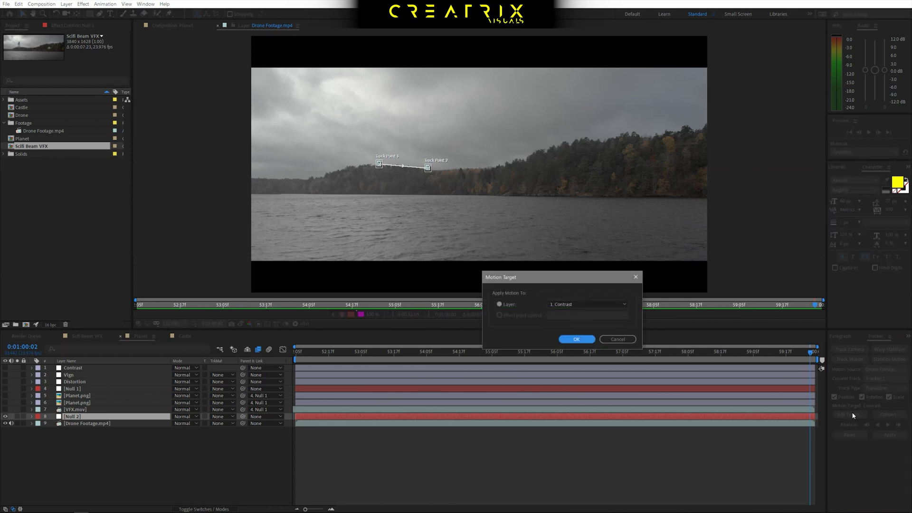
pyautogui.click(568, 304)
pyautogui.click(570, 374)
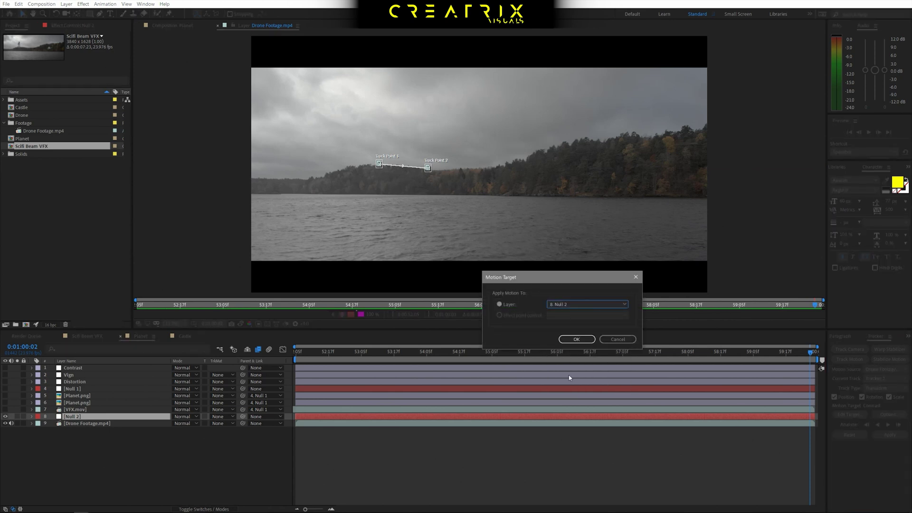
pyautogui.click(581, 339)
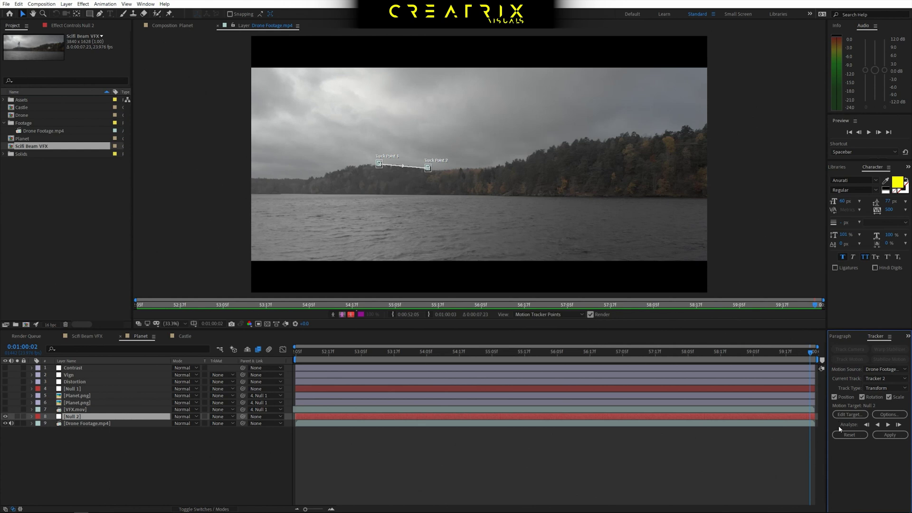
pyautogui.click(889, 435)
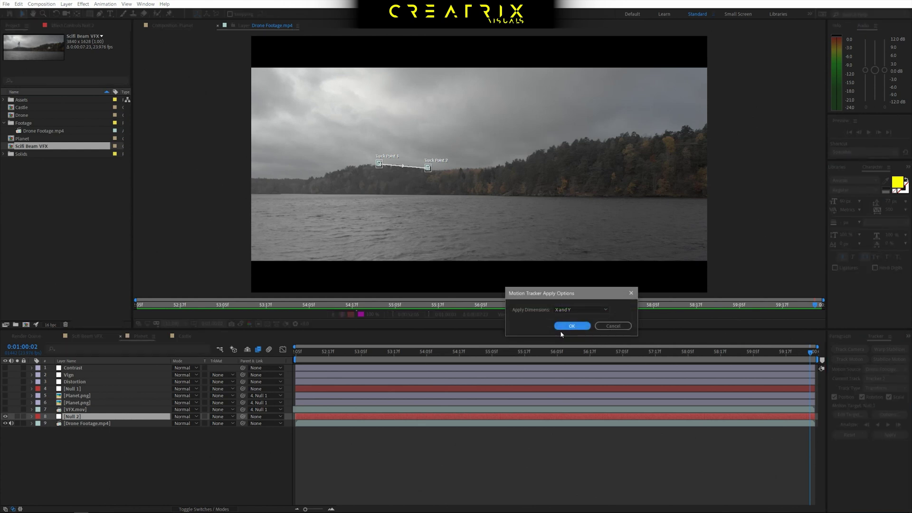
pyautogui.click(561, 326)
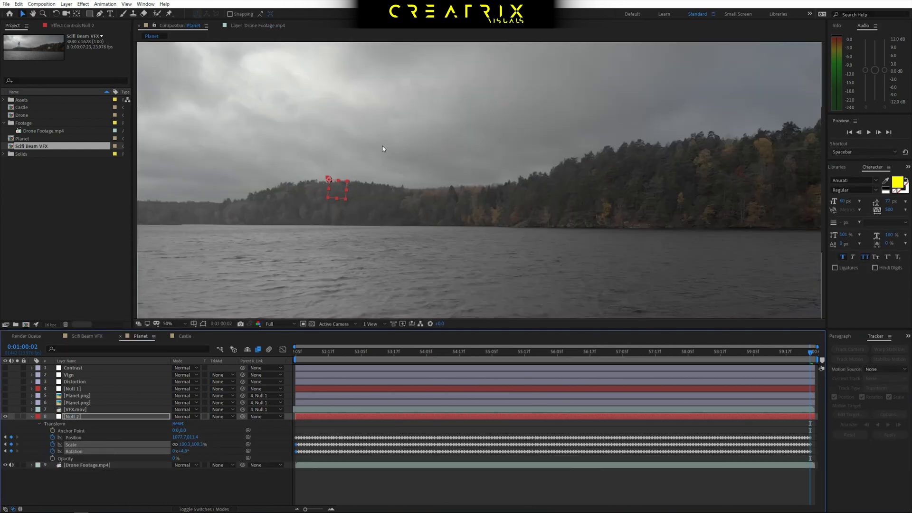
# Step: Delete the Null 2 layer, leaving Null 1 selected
pyautogui.press('.')
pyautogui.press(',')
pyautogui.press(',')
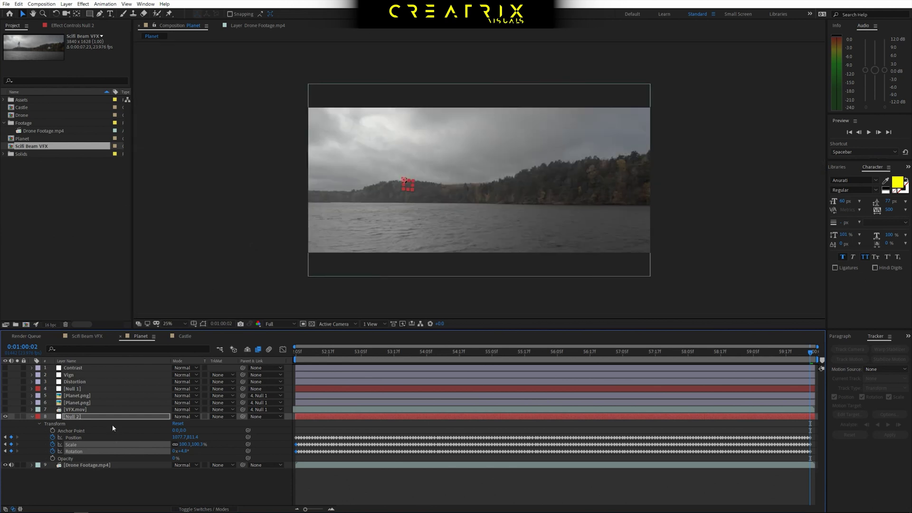
pyautogui.click(83, 416)
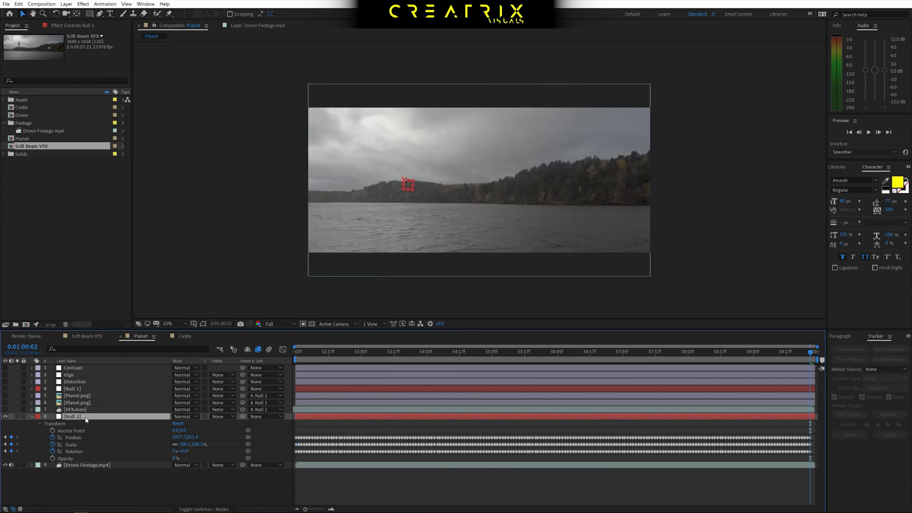
pyautogui.press('Delete')
pyautogui.click(88, 388)
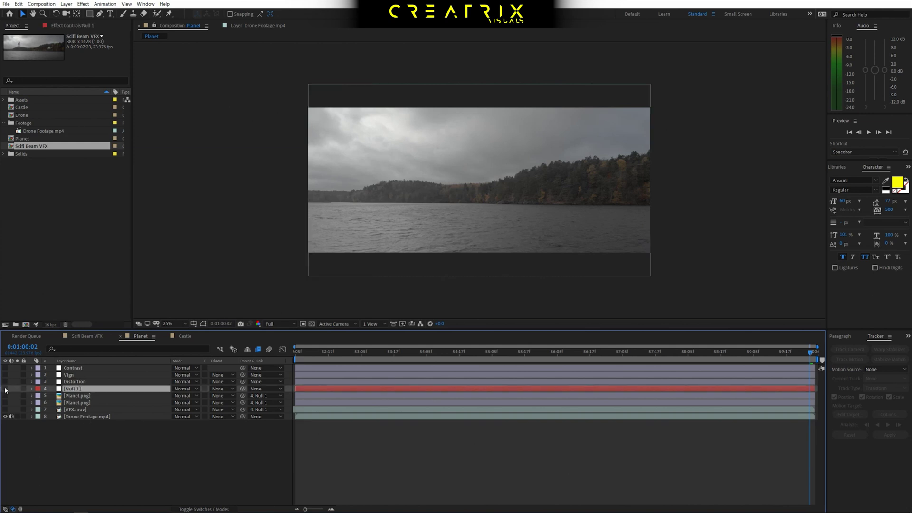
# Step: Turn on Null 1's visibility and switch to the Castle composition
pyautogui.click(5, 388)
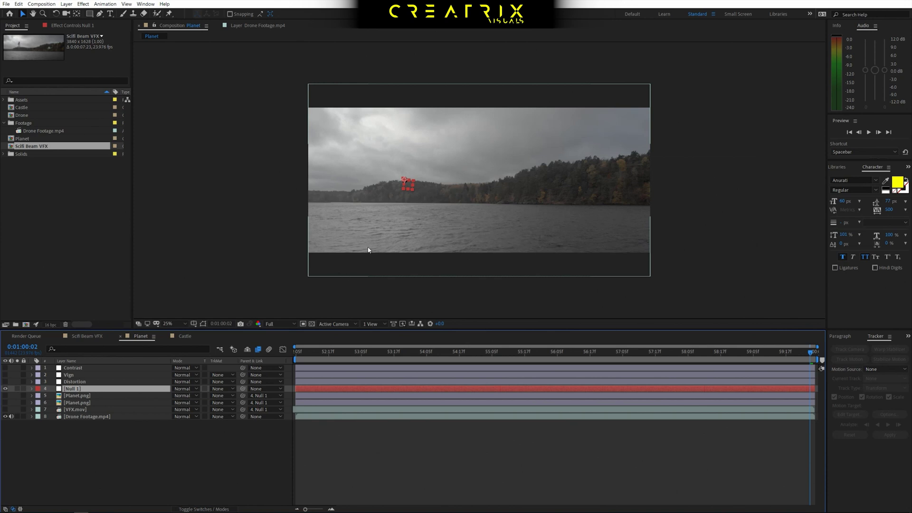
pyautogui.click(185, 336)
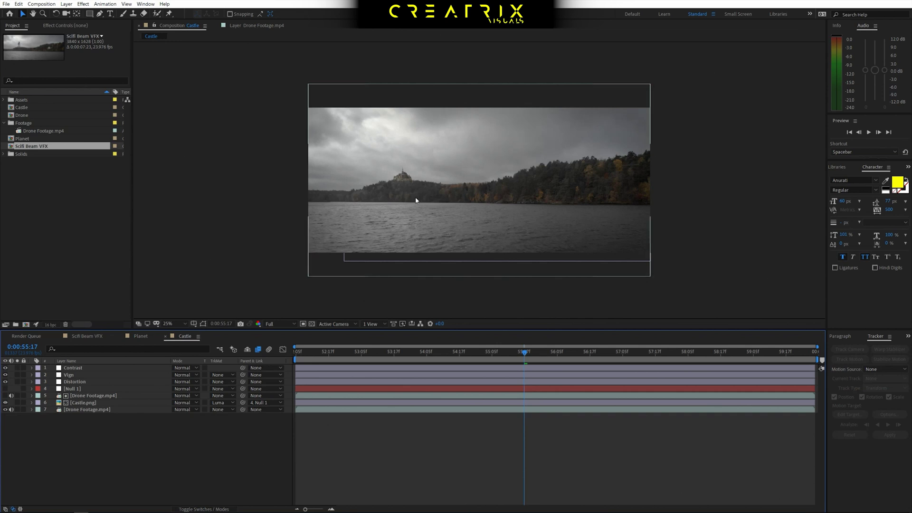
# Step: Check the castle, turn on the remaining Planet comp layers, then view Scifi Beam VFX
pyautogui.press('.')
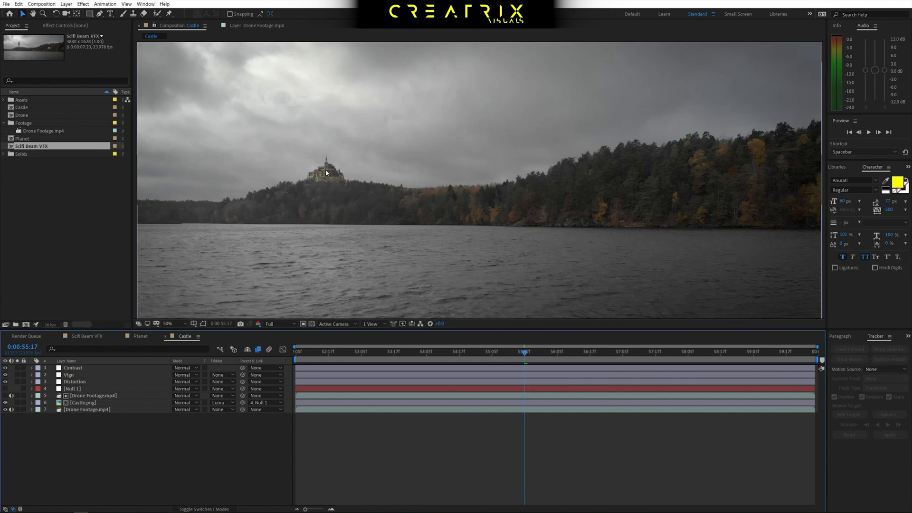
pyautogui.press(',')
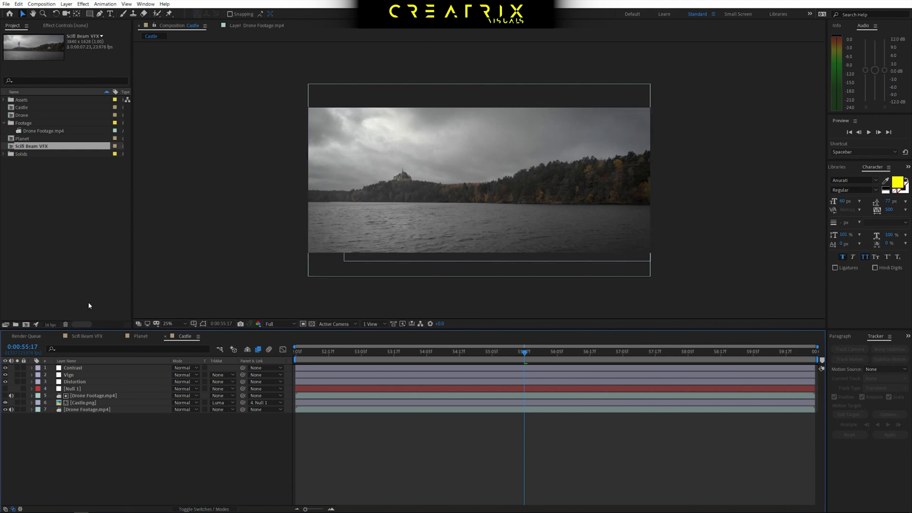
pyautogui.click(87, 336)
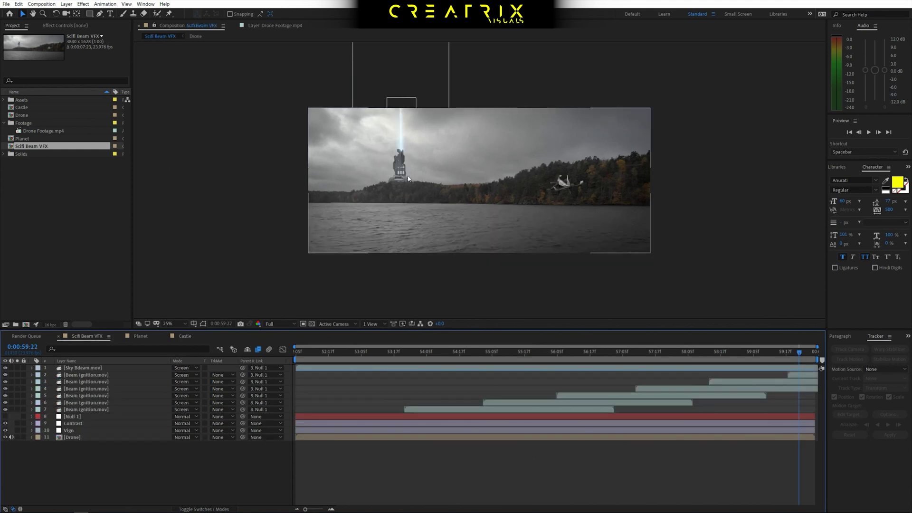
pyautogui.click(140, 335)
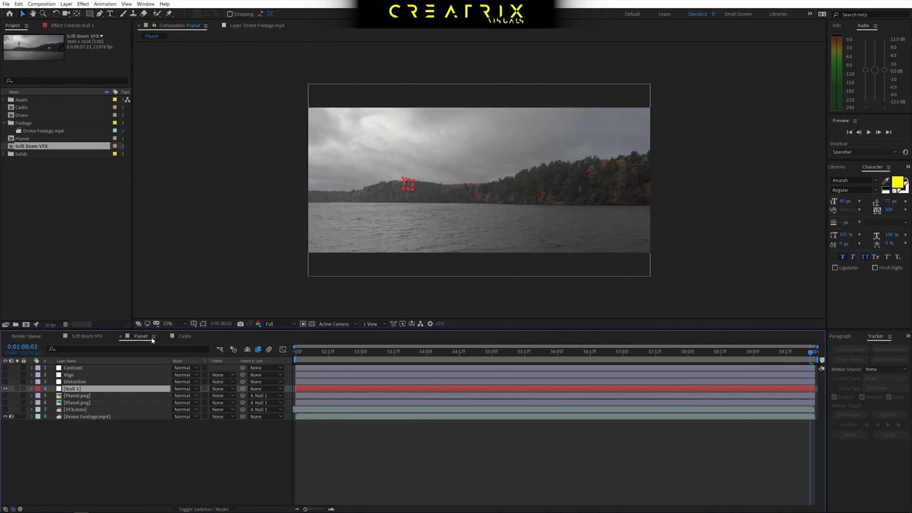
pyautogui.moveTo(6, 367); pyautogui.dragTo(5, 409)
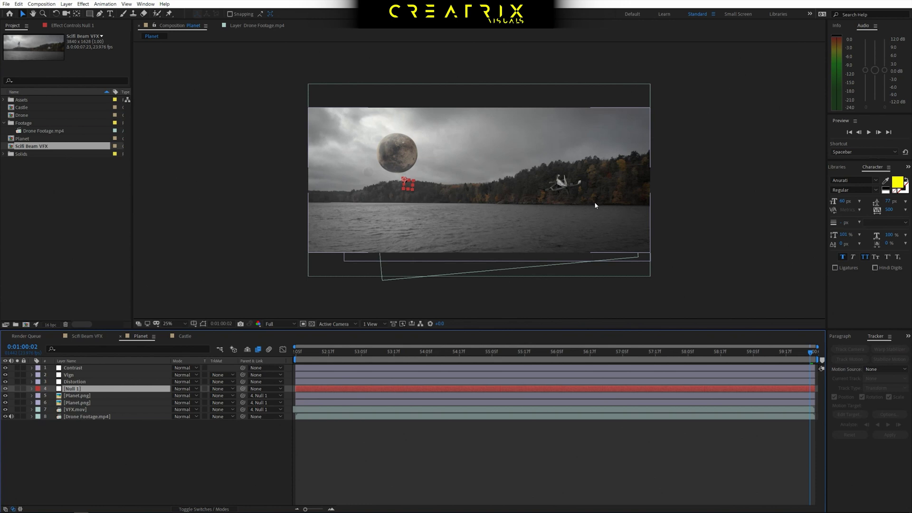
pyautogui.click(90, 337)
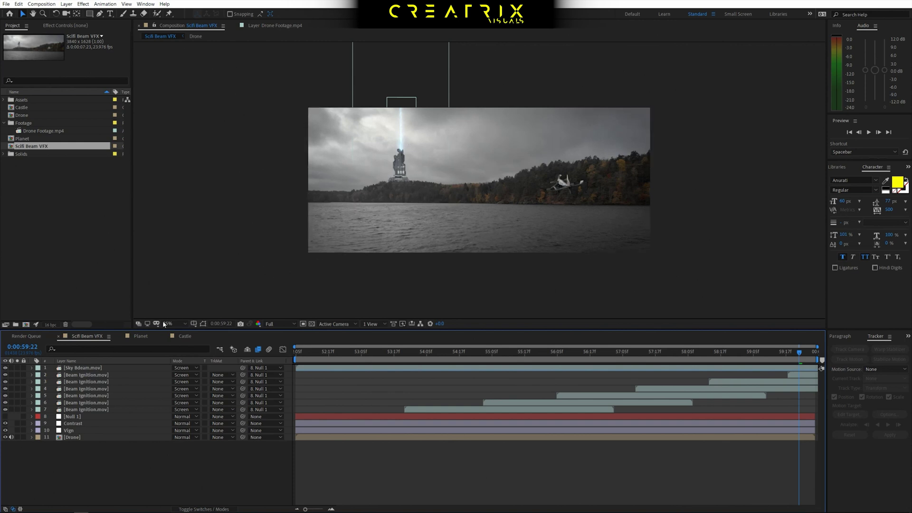
# Step: In the Planet comp, hide layers 1–3 and 7, keeping both Planet.png layers visible
pyautogui.click(143, 334)
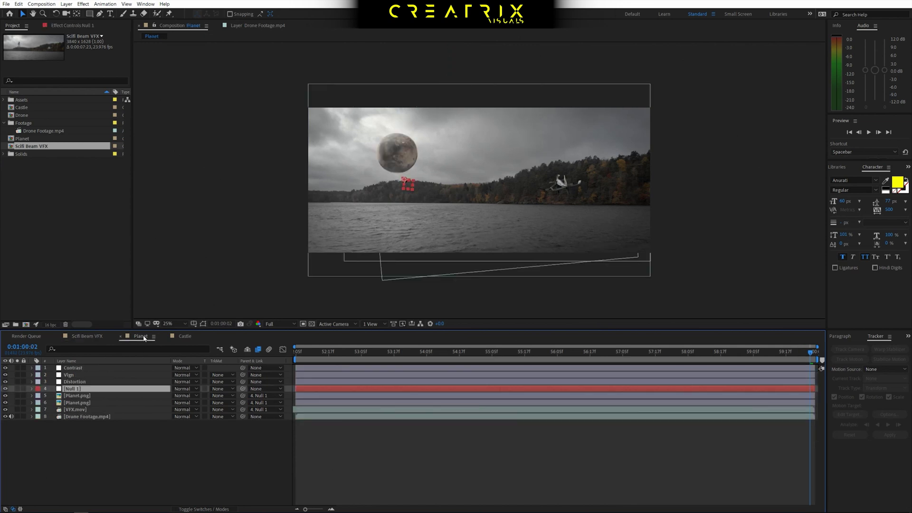
pyautogui.moveTo(5, 396); pyautogui.dragTo(5, 412)
pyautogui.moveTo(6, 368); pyautogui.dragTo(6, 382)
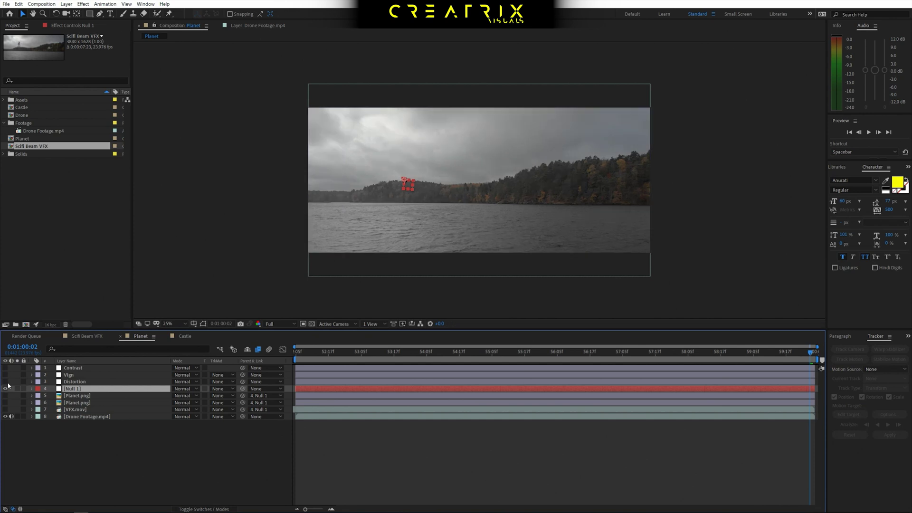
pyautogui.click(98, 402)
pyautogui.click(6, 402)
pyautogui.click(6, 395)
pyautogui.click(85, 396)
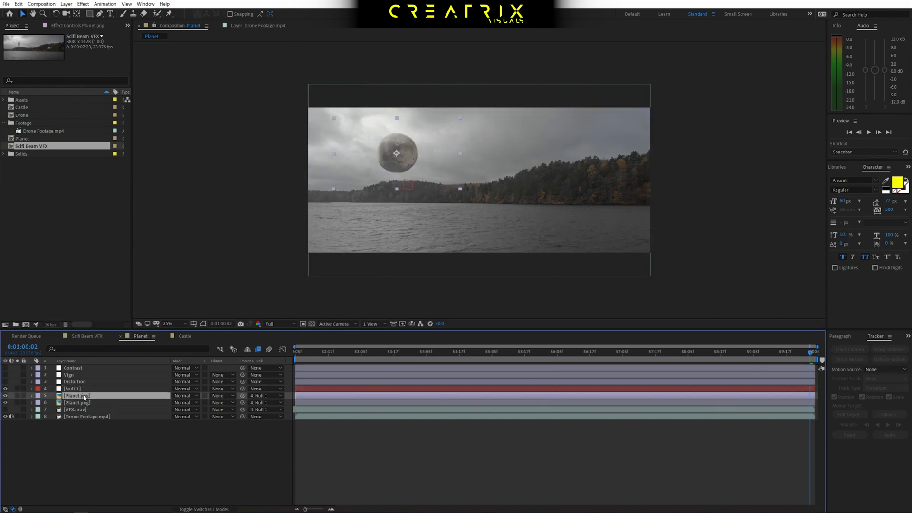
# Step: Undo an accidental planet move and parent Planet.png to Null 1 with the pick whip
pyautogui.press('.')
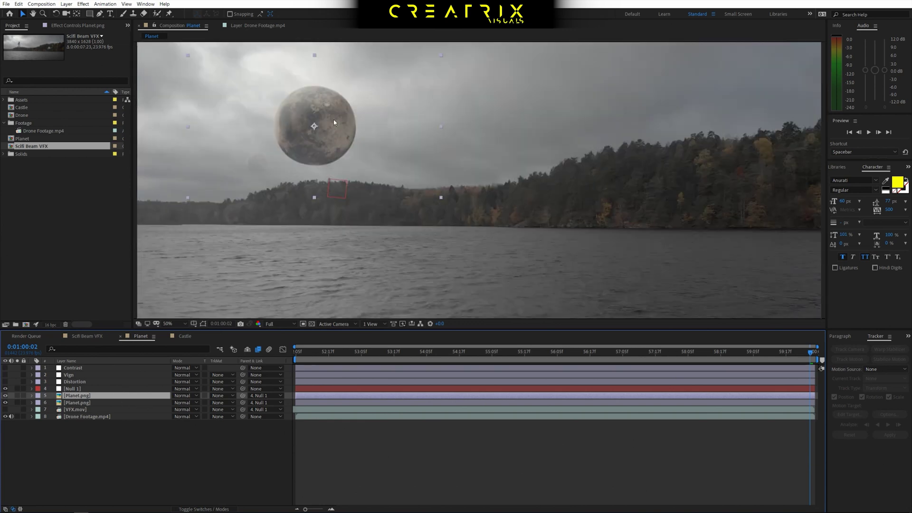
pyautogui.moveTo(287, 117); pyautogui.dragTo(305, 107)
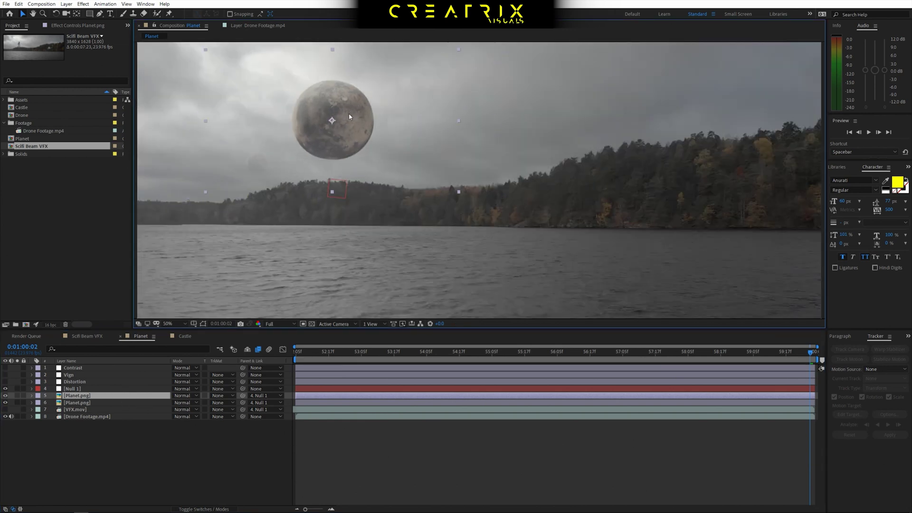
pyautogui.hotkey('ctrl', 'z')
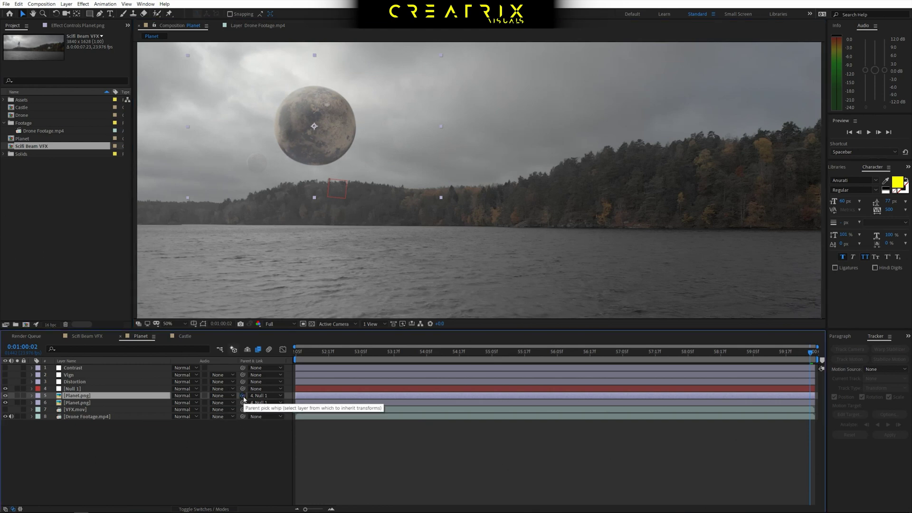
pyautogui.moveTo(243, 398); pyautogui.dragTo(76, 392)
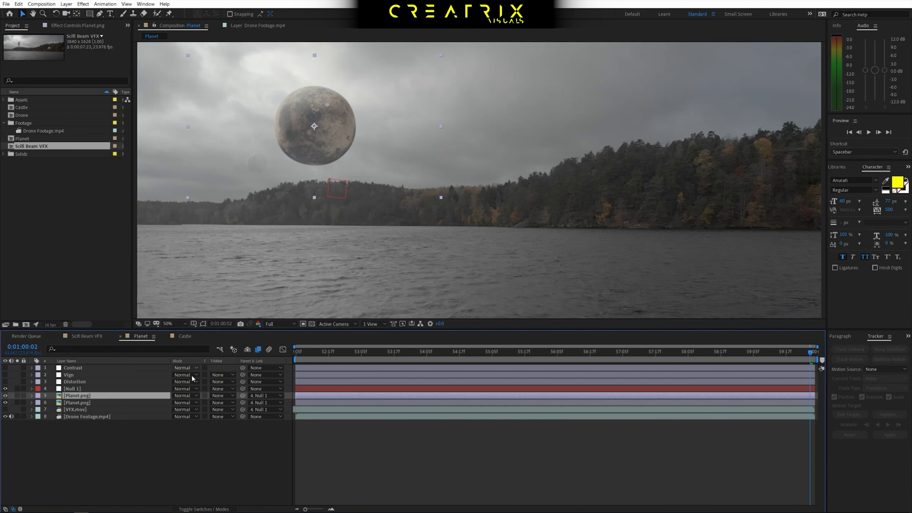
pyautogui.click(212, 509)
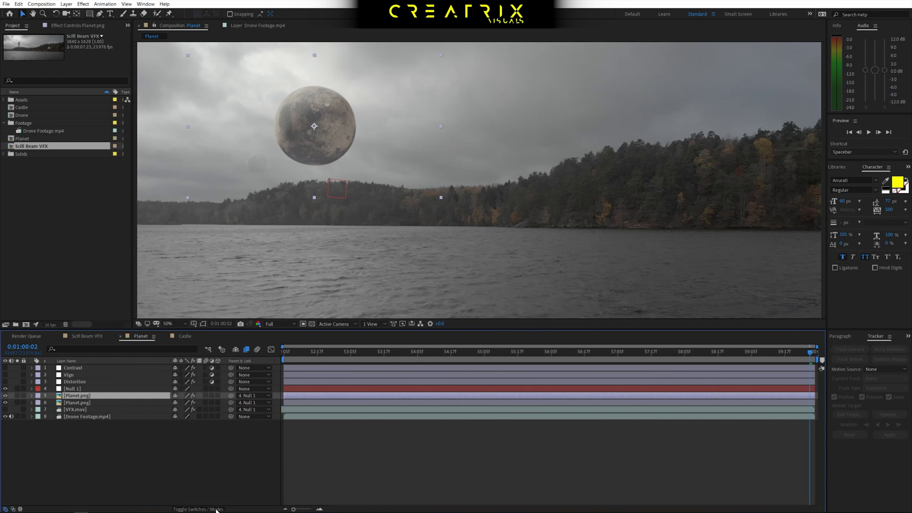
pyautogui.click(216, 509)
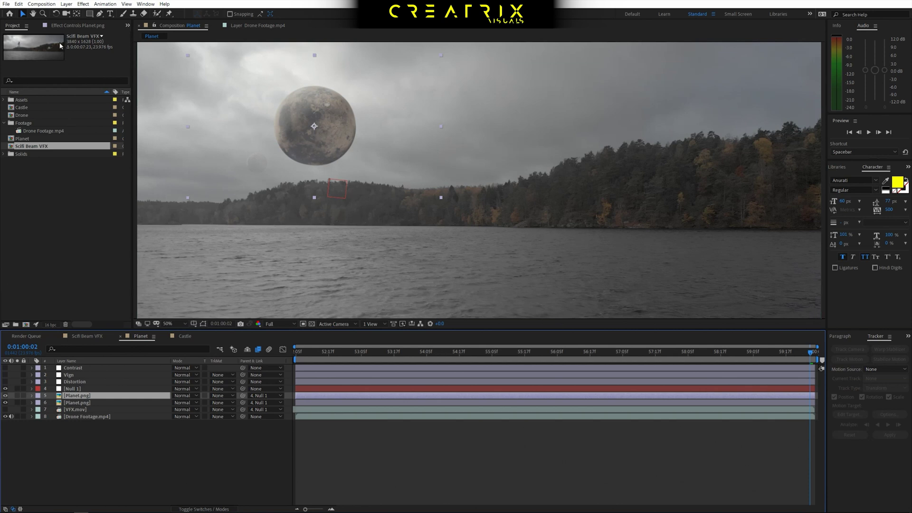
# Step: Open Planet.png's Effect Controls and disable Curves, Curves 2, Hue/Saturation and Fast Box Blur
pyautogui.click(68, 25)
pyautogui.click(4, 51)
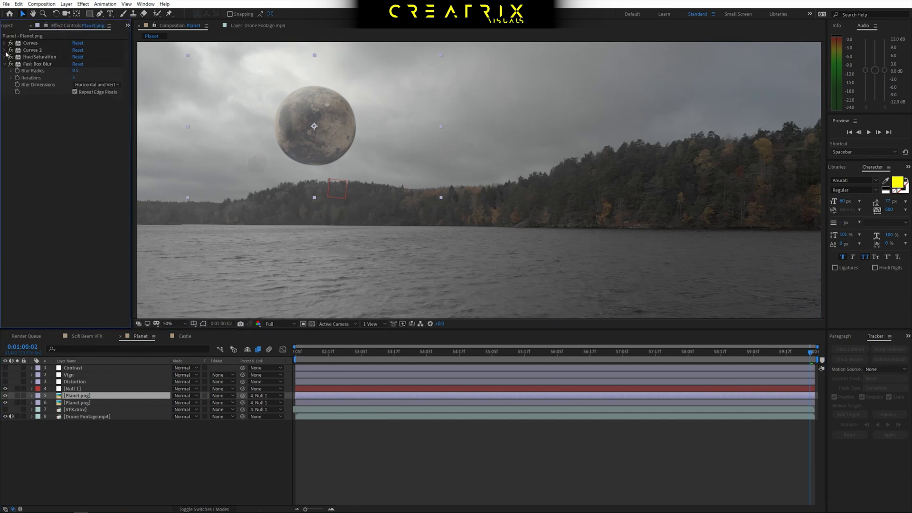
pyautogui.click(5, 65)
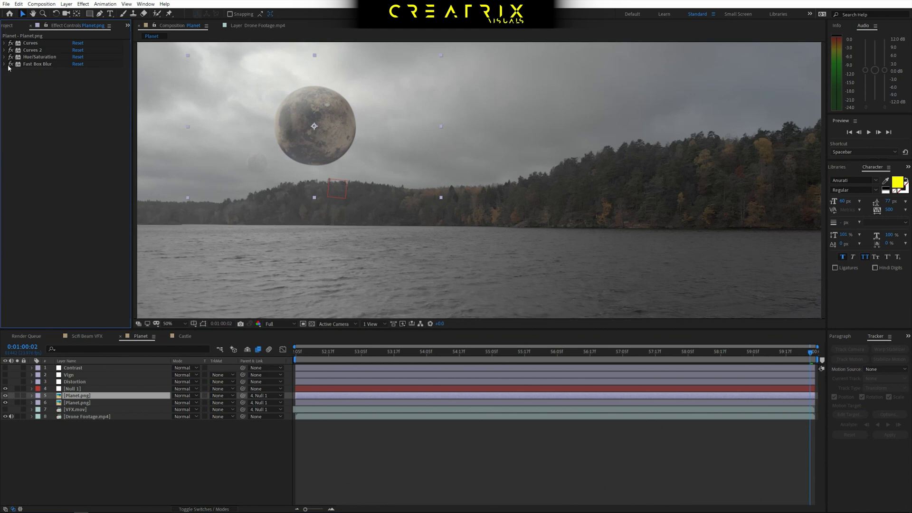
pyautogui.click(11, 42)
pyautogui.click(10, 50)
pyautogui.click(11, 56)
pyautogui.click(10, 64)
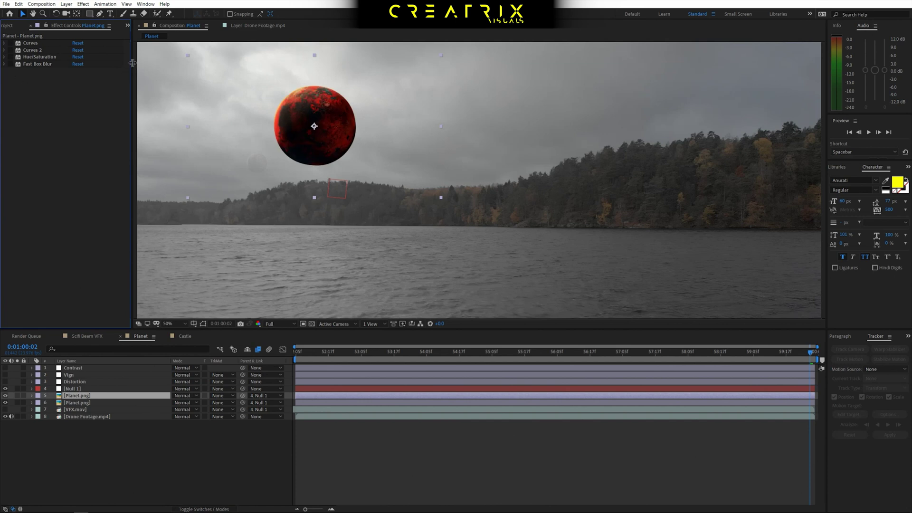
pyautogui.press(',')
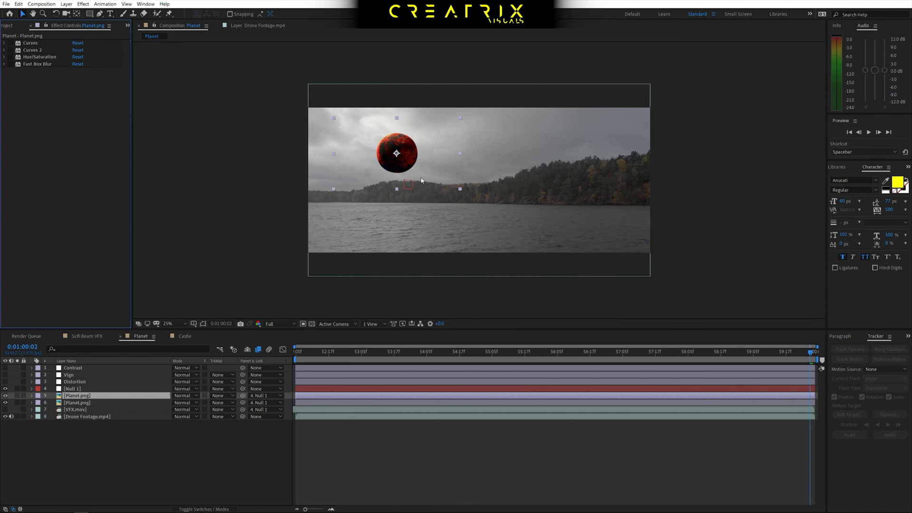
pyautogui.press('.')
pyautogui.press(',')
pyautogui.click(4, 43)
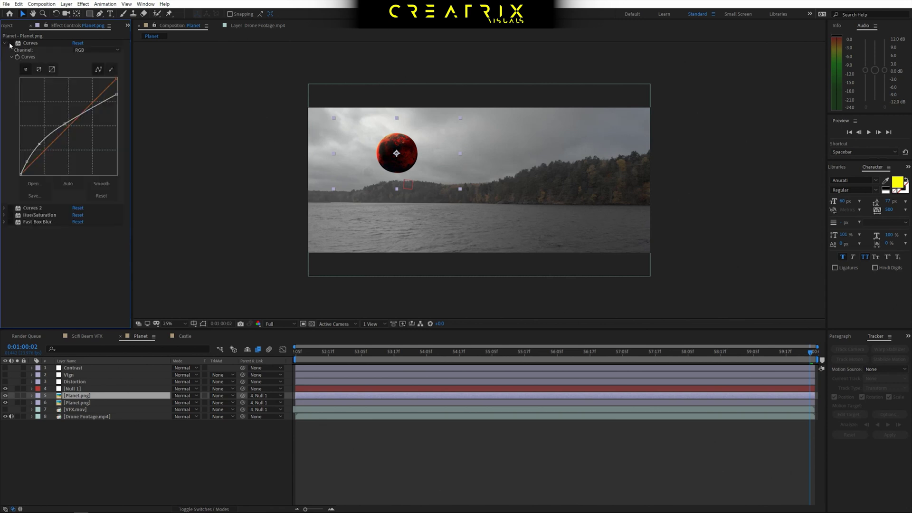
# Step: Toggle the Curves effect off and back on to compare the planet
pyautogui.press('.')
pyautogui.press('.')
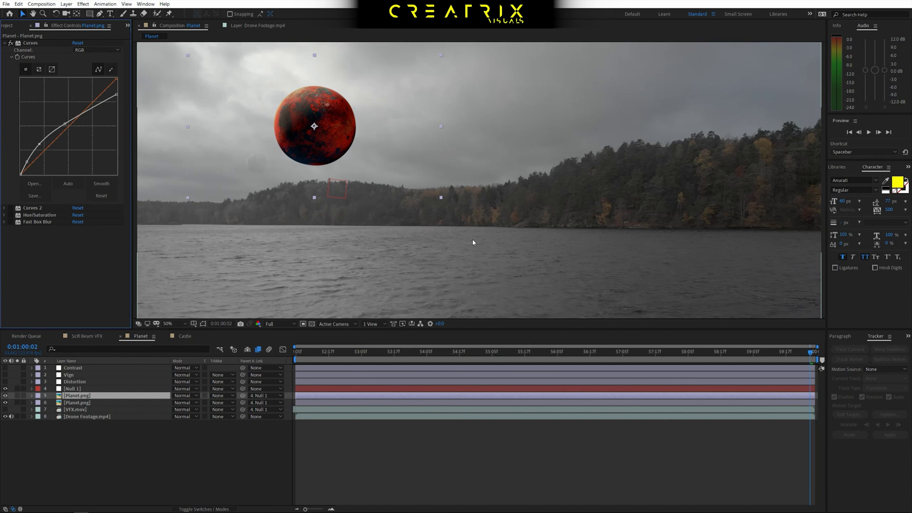
pyautogui.press(',')
pyautogui.press(',')
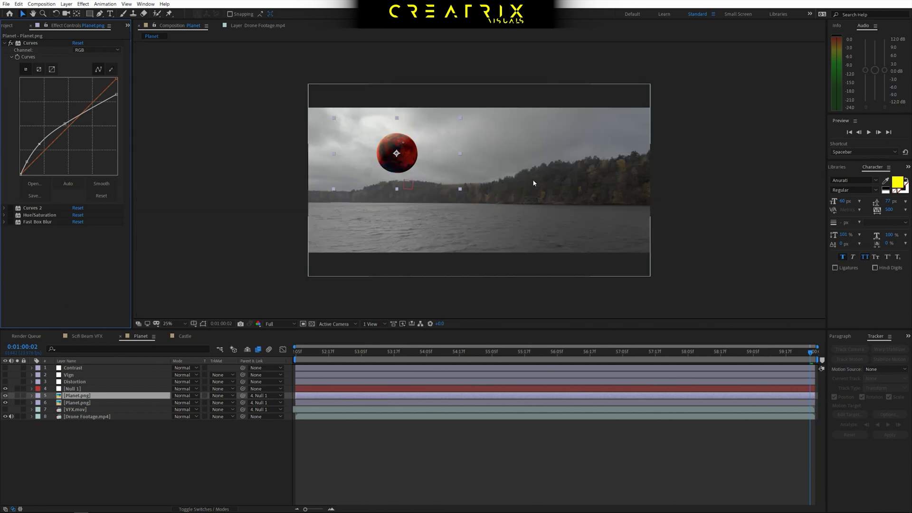
pyautogui.press('.')
pyautogui.press('.')
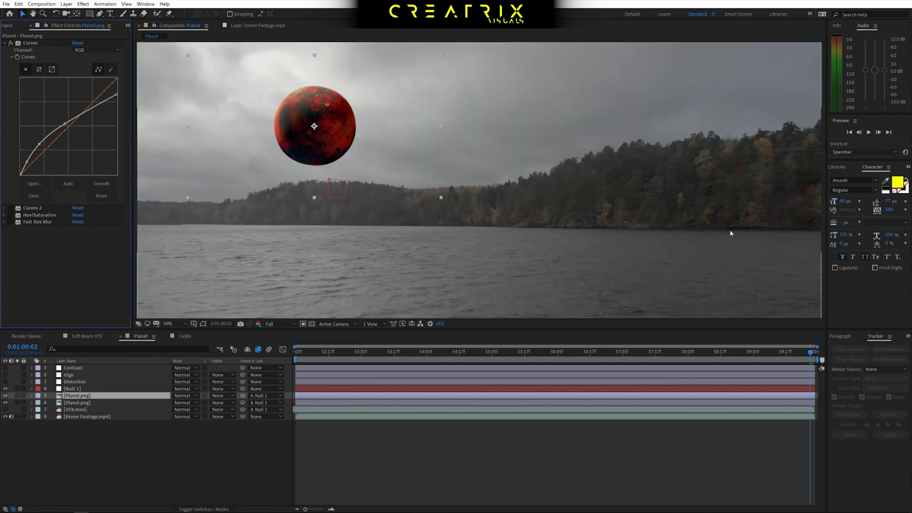
pyautogui.click(10, 43)
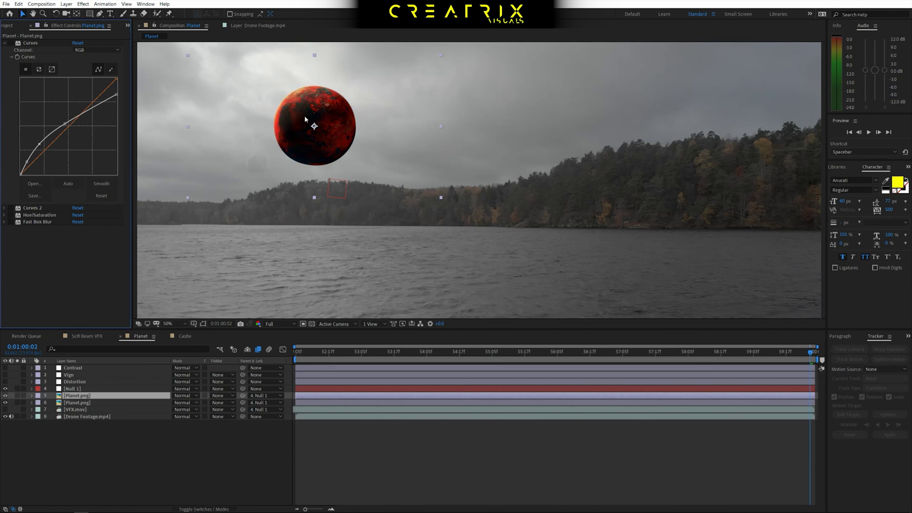
pyautogui.click(10, 43)
# Step: Browse Color Correction effects without adding any, then re-enable Curves 2
pyautogui.click(83, 3)
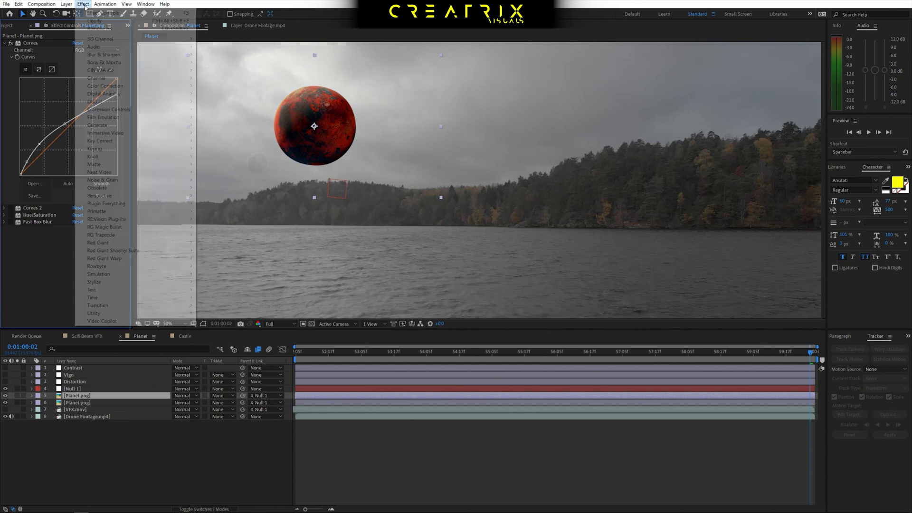
pyautogui.moveTo(134, 86)
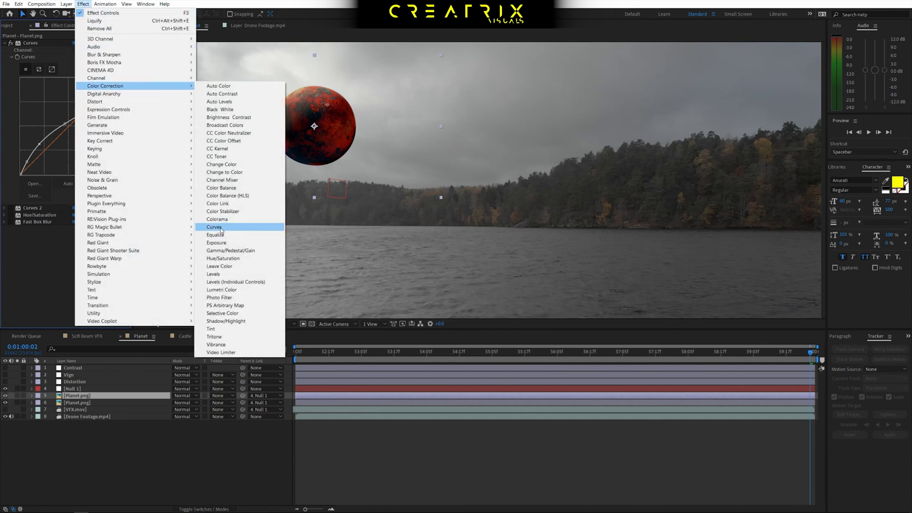
pyautogui.click(55, 41)
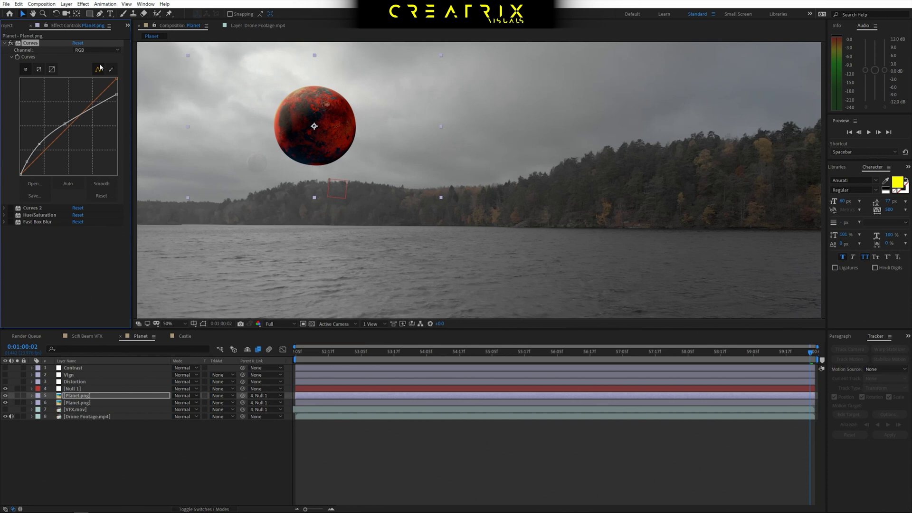
pyautogui.click(11, 208)
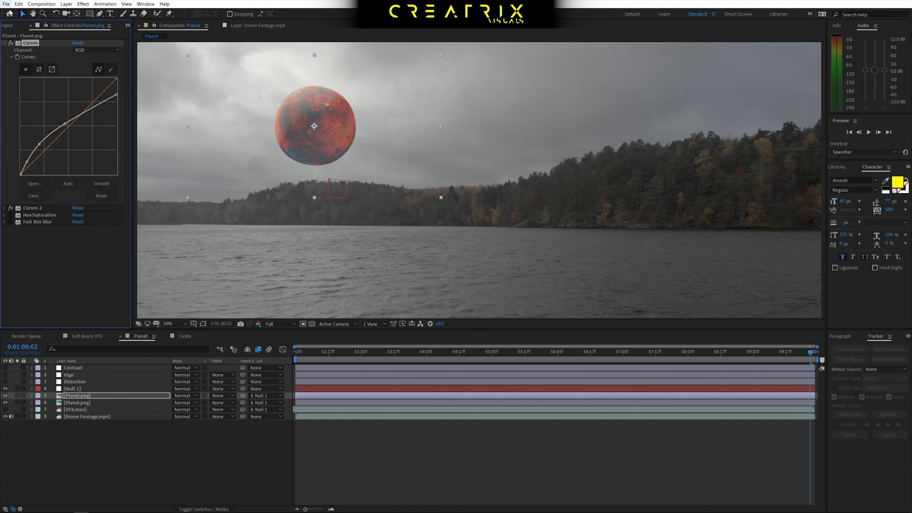
pyautogui.click(4, 43)
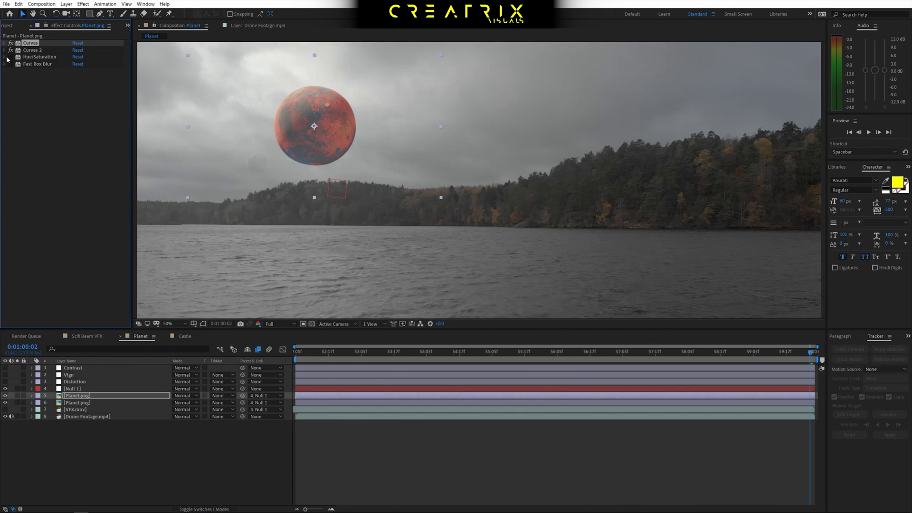
pyautogui.click(83, 4)
pyautogui.moveTo(123, 86)
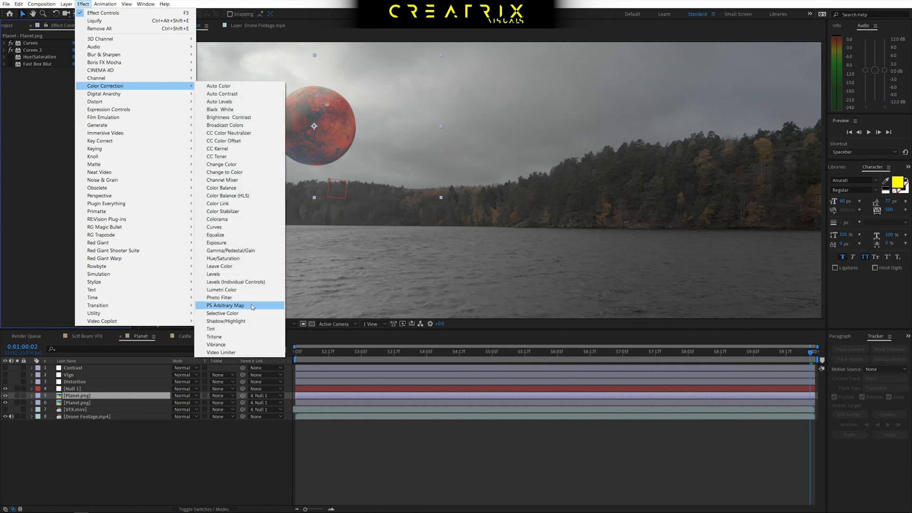
pyautogui.click(3, 59)
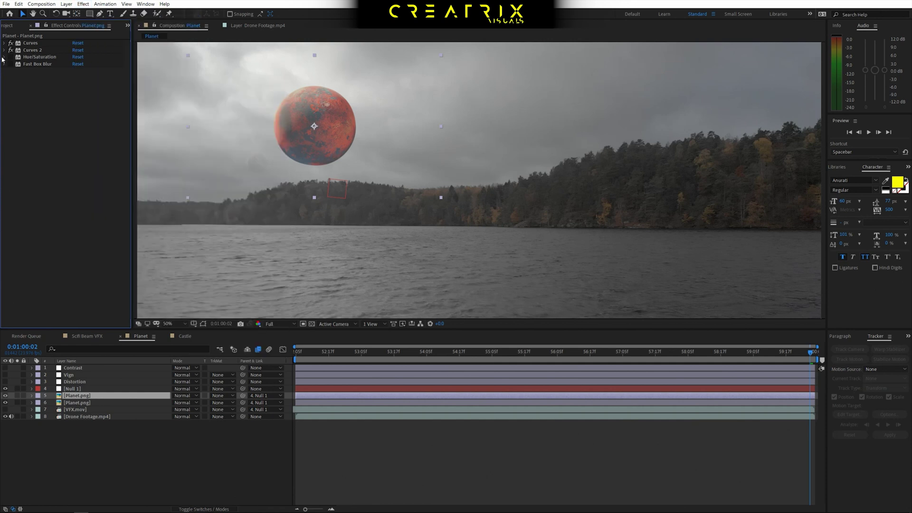
pyautogui.click(3, 57)
pyautogui.click(11, 57)
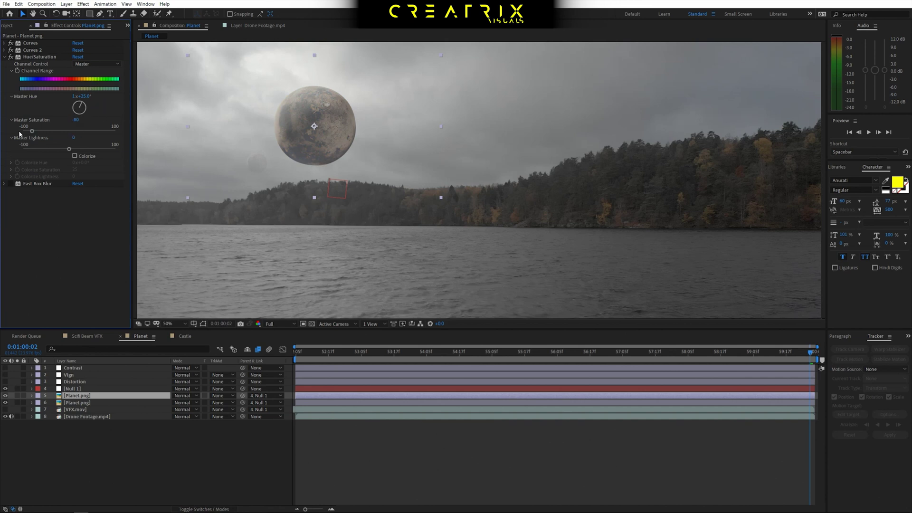
pyautogui.press(',')
pyautogui.press(',')
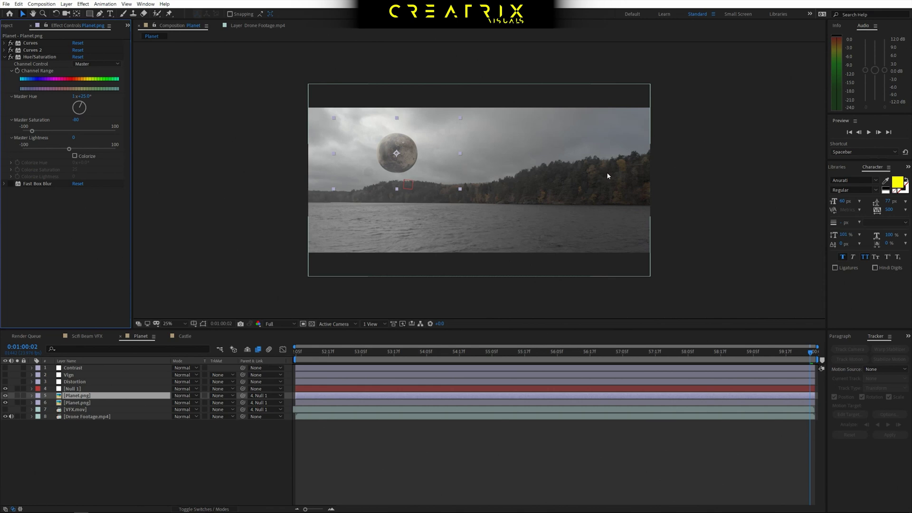
pyautogui.press('.')
pyautogui.press('.')
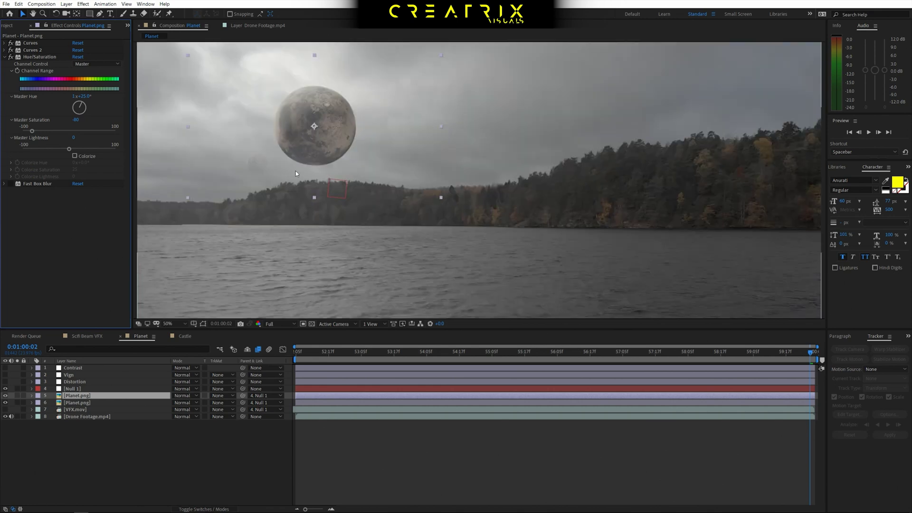
pyautogui.click(84, 97)
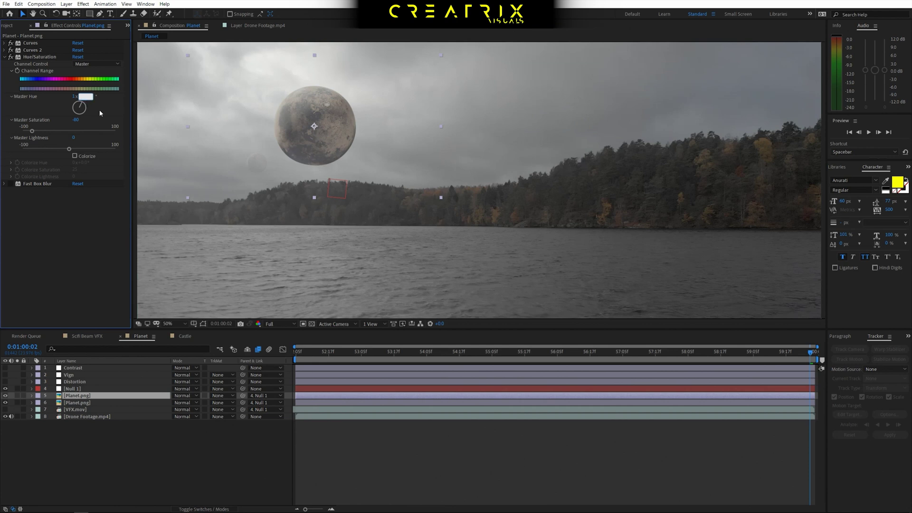
pyautogui.write('0')
pyautogui.press('Return')
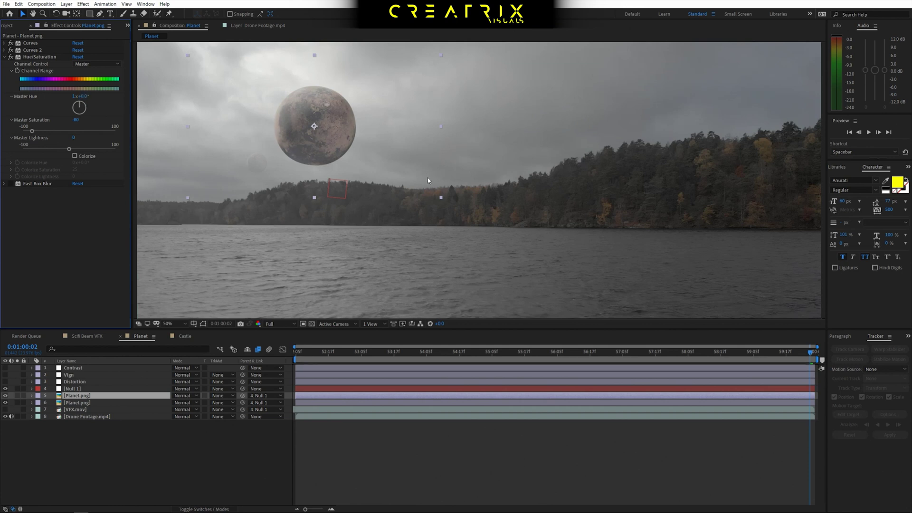
pyautogui.hotkey('ctrl', 'z')
pyautogui.scroll(-2, 371, 206)
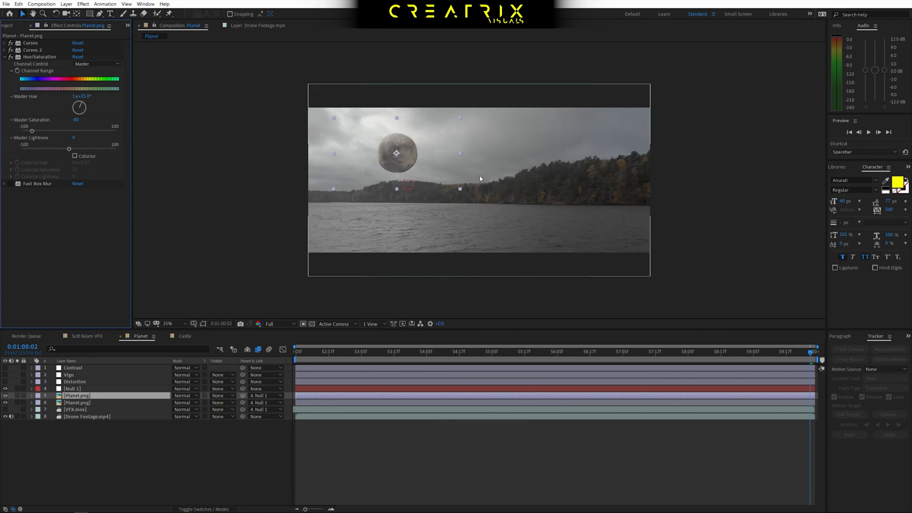
pyautogui.scroll(1, 479, 178)
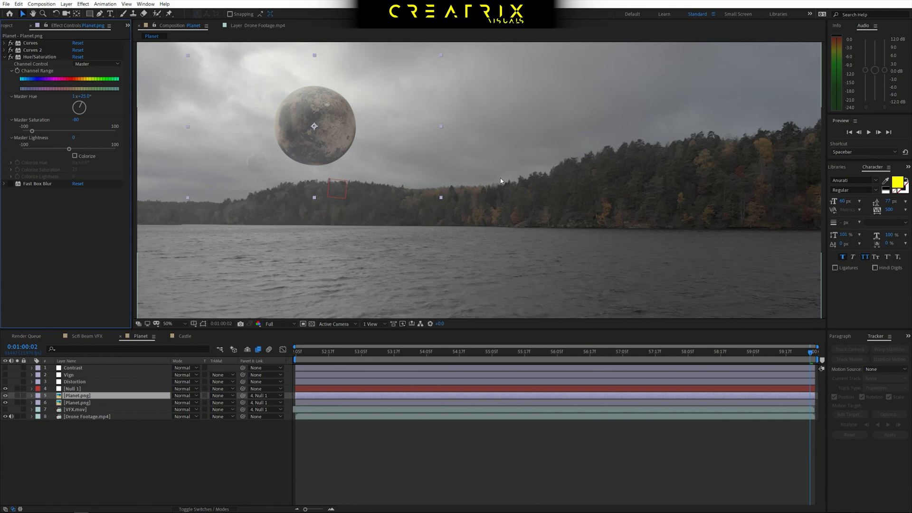
pyautogui.press(',')
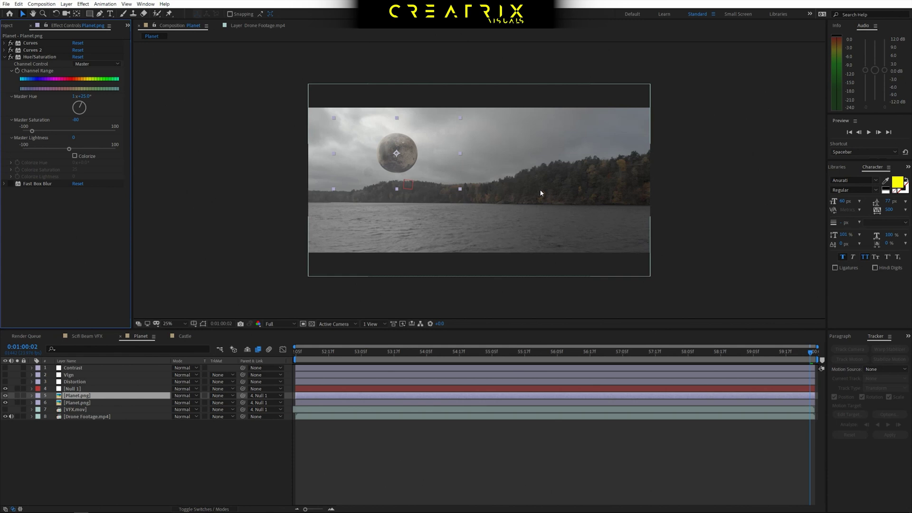
pyautogui.press('.')
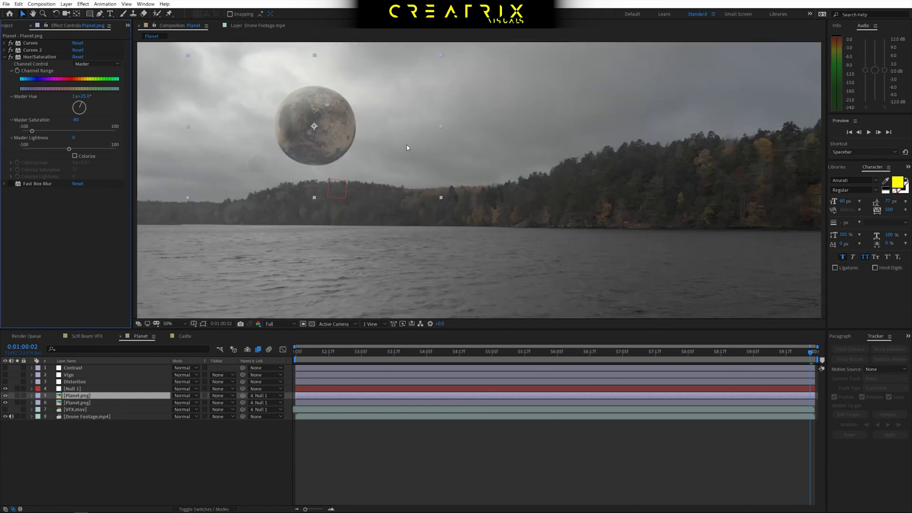
# Step: Zoom the viewer to 200% and pan to the planet and the tree line below it
pyautogui.press('.')
pyautogui.press('h')
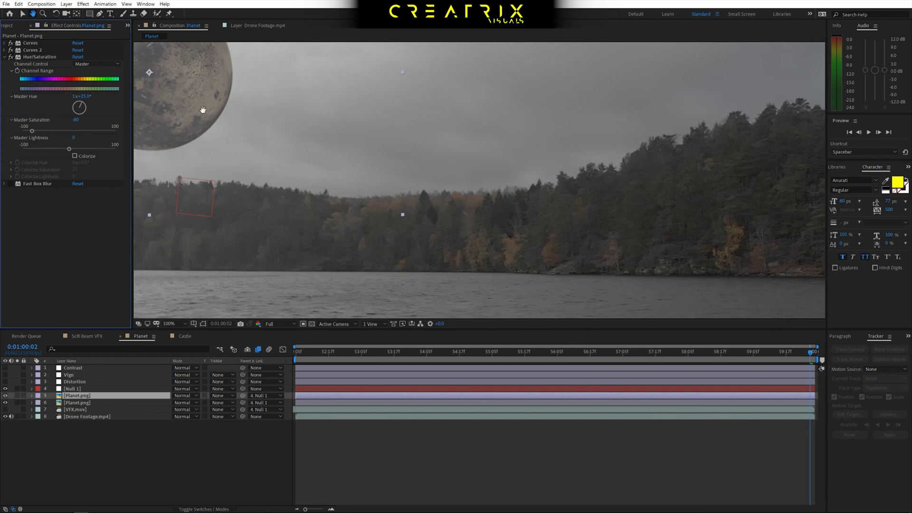
pyautogui.moveTo(203, 109); pyautogui.dragTo(445, 208)
pyautogui.press('v')
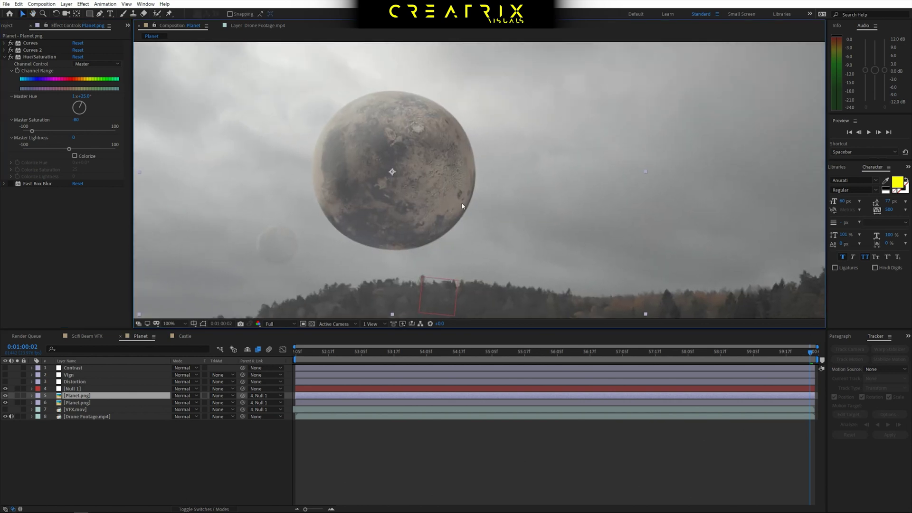
pyautogui.press('.')
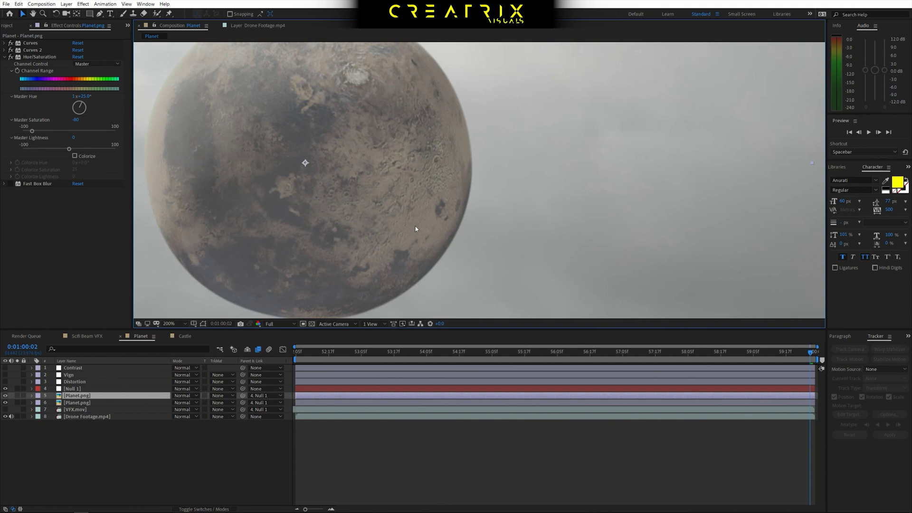
pyautogui.press('h')
pyautogui.moveTo(417, 283); pyautogui.dragTo(407, 157)
pyautogui.moveTo(409, 247); pyautogui.dragTo(398, 181)
pyautogui.moveTo(476, 295); pyautogui.dragTo(465, 219)
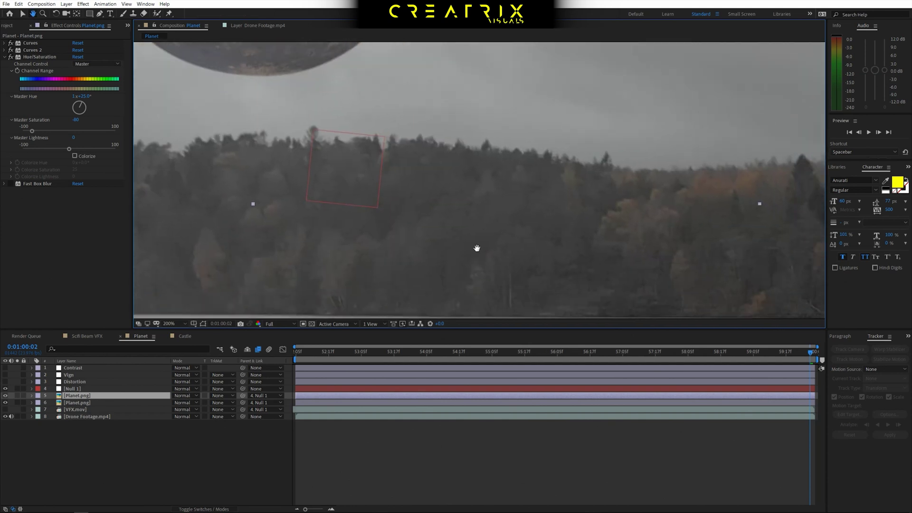
pyautogui.press('v')
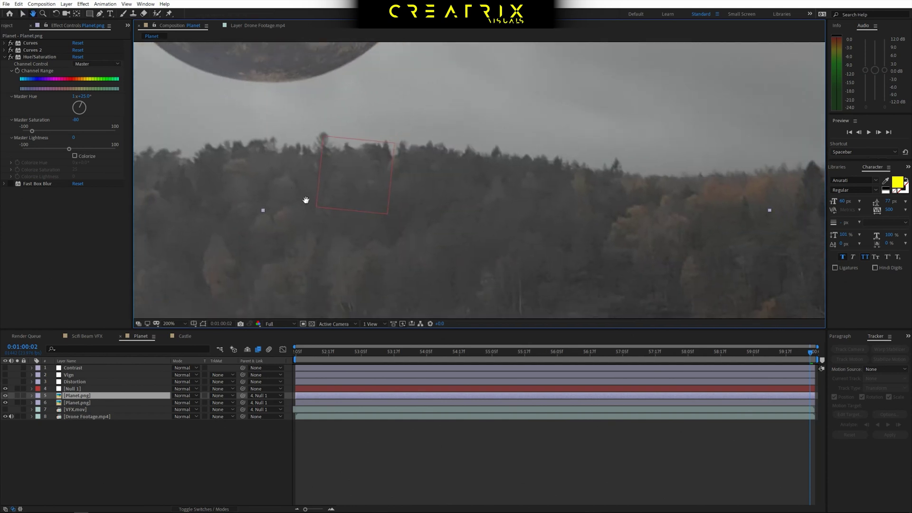
# Step: Reframe the planet's lower edge against the trees at 100% and 200%
pyautogui.moveTo(305, 200); pyautogui.dragTo(378, 202)
pyautogui.press(',')
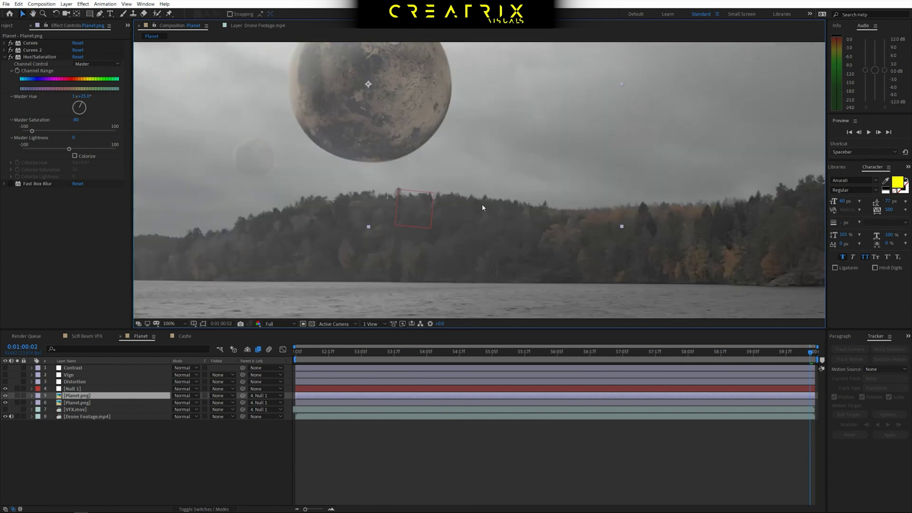
pyautogui.moveTo(483, 206); pyautogui.dragTo(457, 208)
pyautogui.press(',')
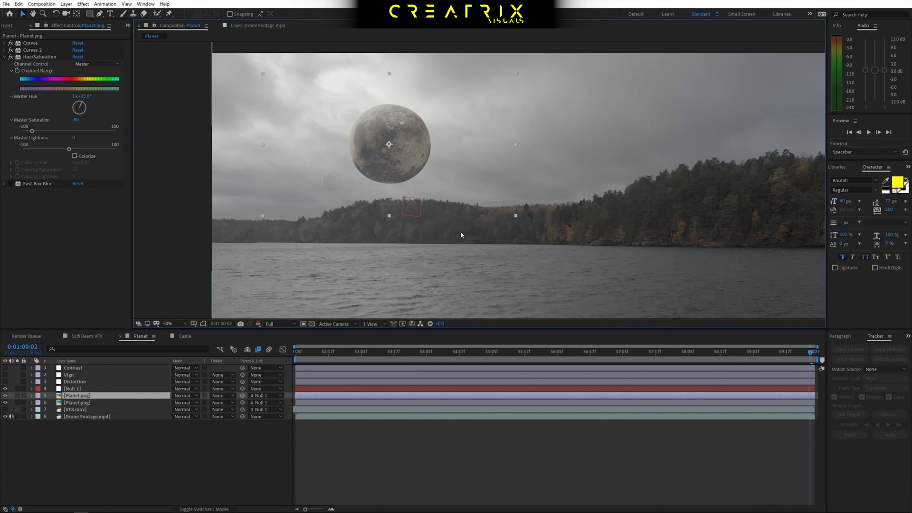
pyautogui.press('.')
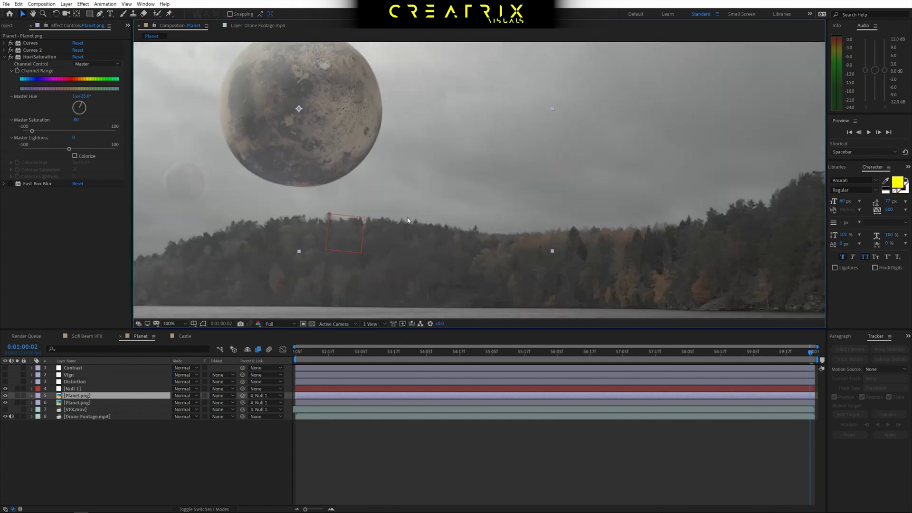
pyautogui.moveTo(291, 212); pyautogui.dragTo(342, 243)
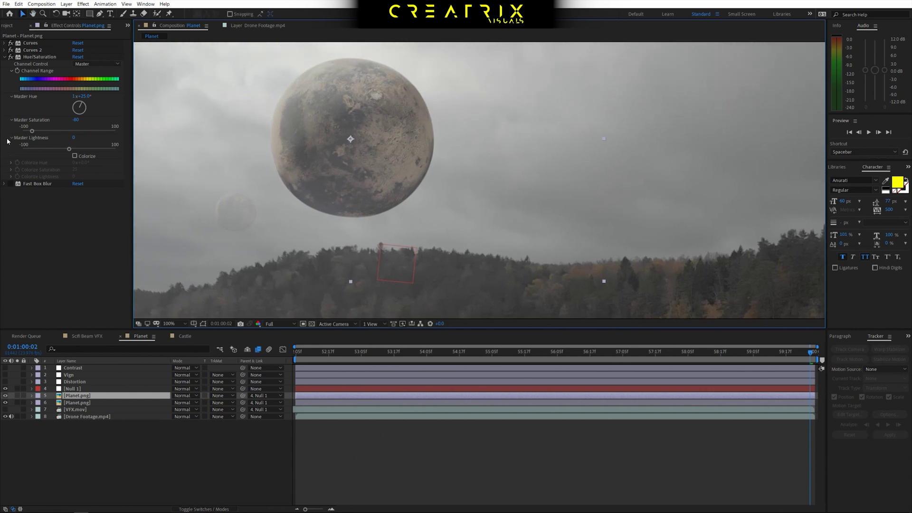
pyautogui.press('.')
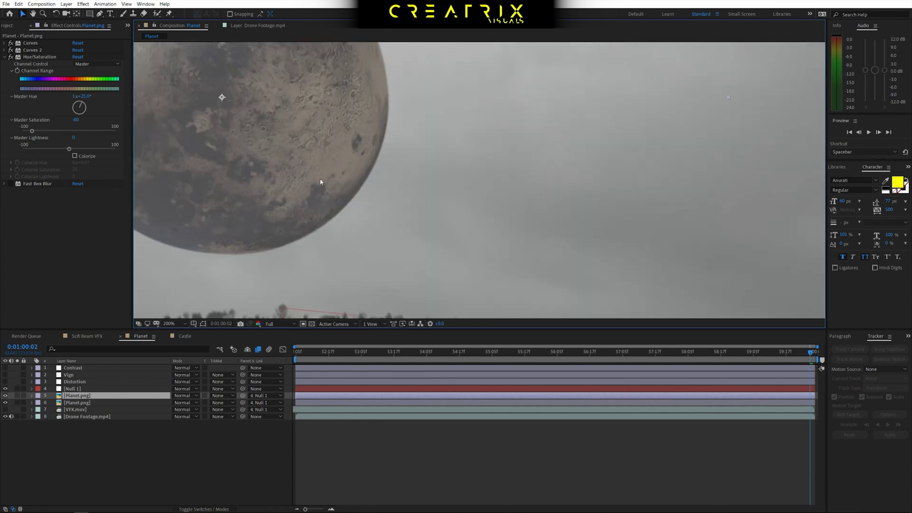
pyautogui.moveTo(325, 237); pyautogui.dragTo(291, 118)
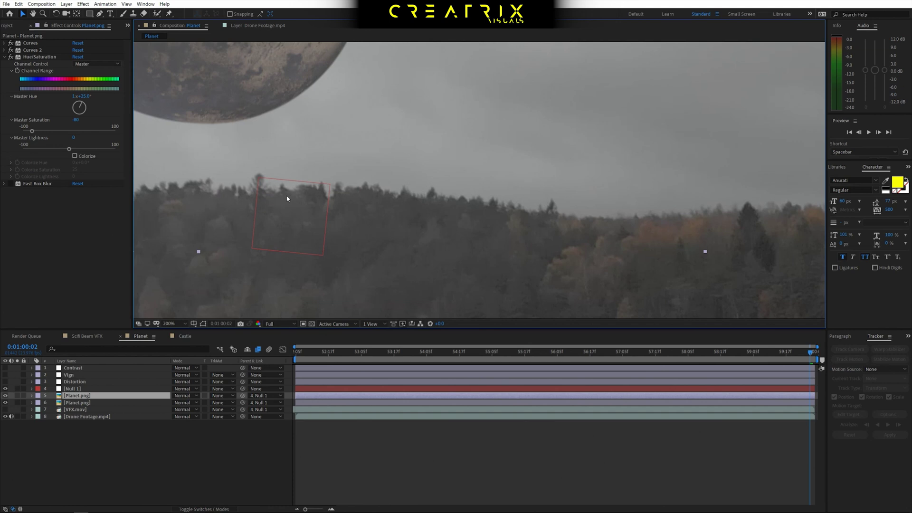
pyautogui.moveTo(214, 81); pyautogui.dragTo(331, 208)
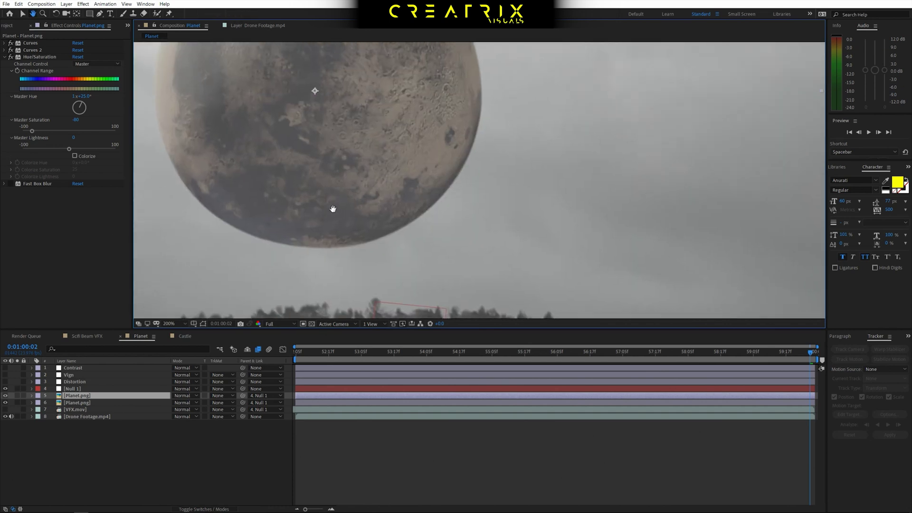
# Step: Select Fast Box Blur and show the Effect menu's Blur & Sharpen list
pyautogui.click(32, 183)
pyautogui.click(83, 4)
pyautogui.moveTo(113, 56)
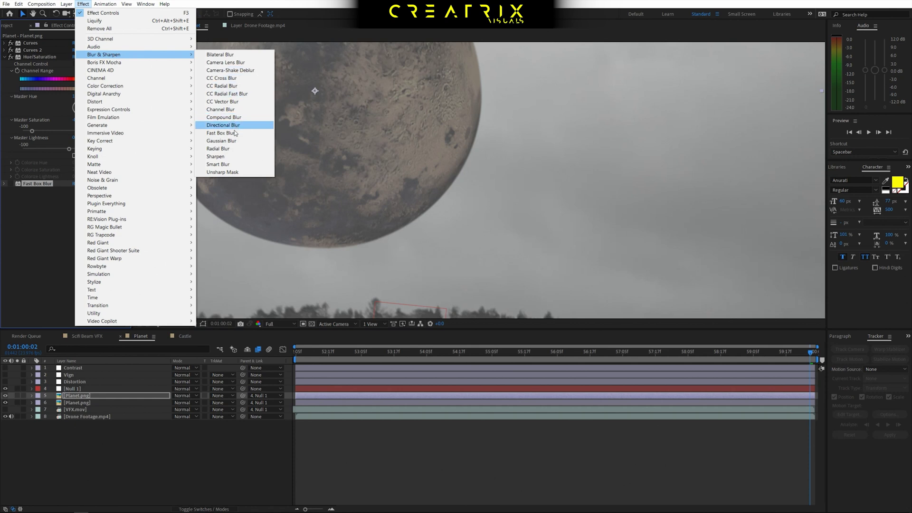
# Step: Close the Effect menu, expand Fast Box Blur to show its 0.5 Blur Radius, and zoom out
pyautogui.click(41, 185)
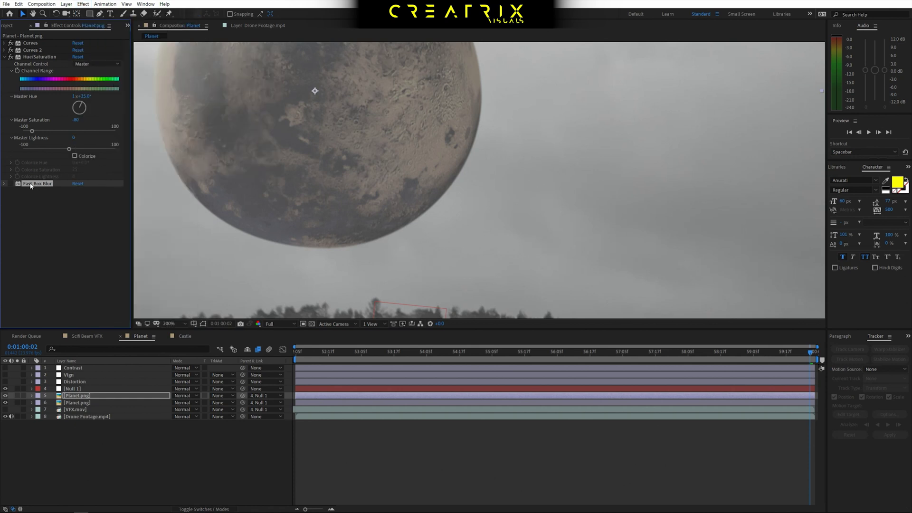
pyautogui.click(5, 184)
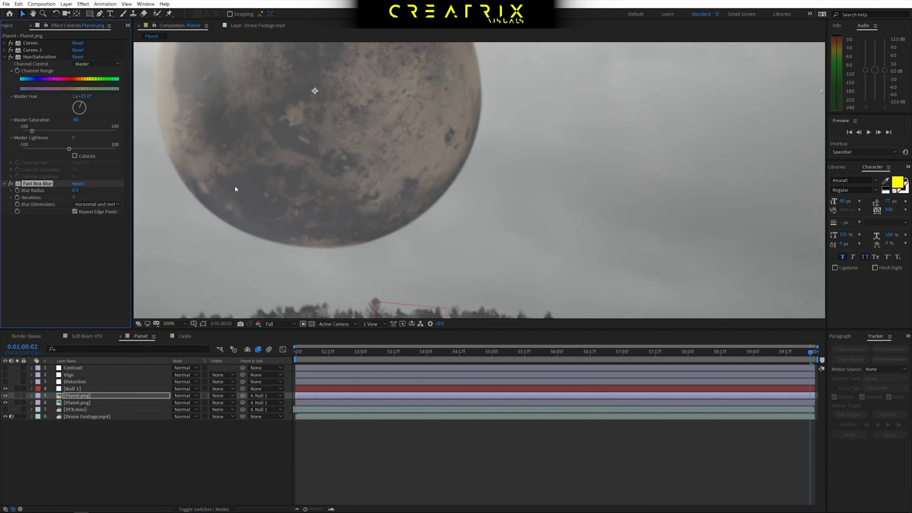
pyautogui.press(',')
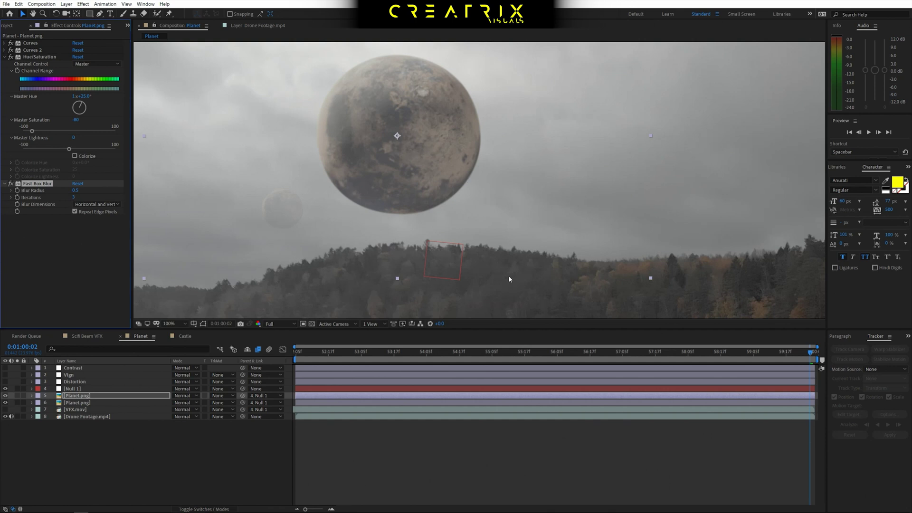
# Step: Fit the whole lake shot in the viewer and collapse the Hue/Saturation settings
pyautogui.press(',')
pyautogui.press(',')
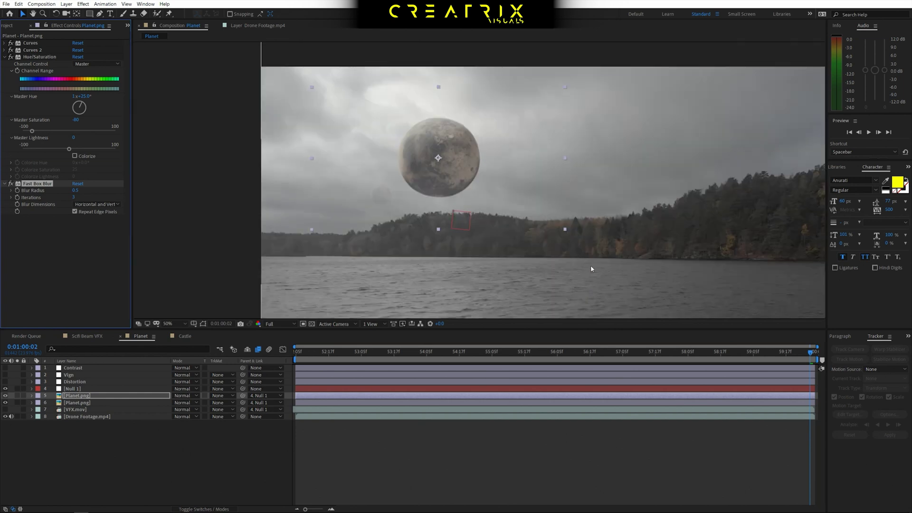
pyautogui.click(173, 323)
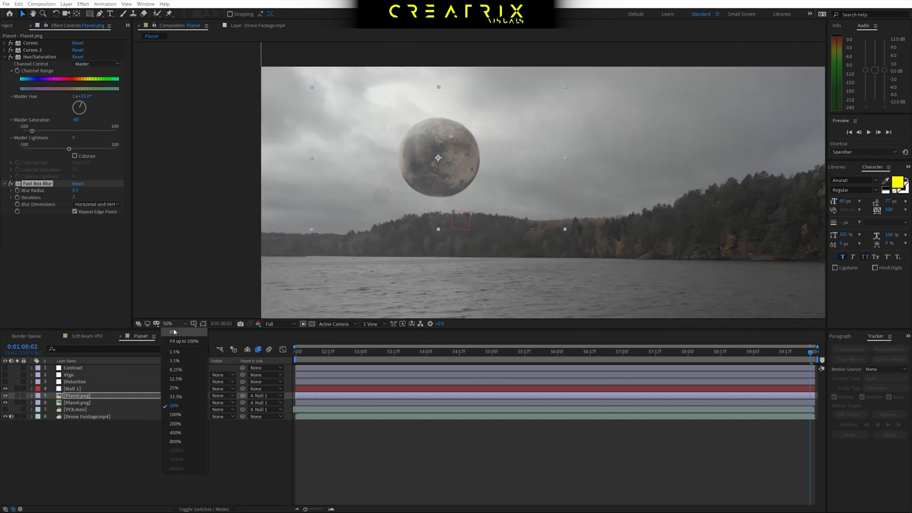
pyautogui.click(183, 340)
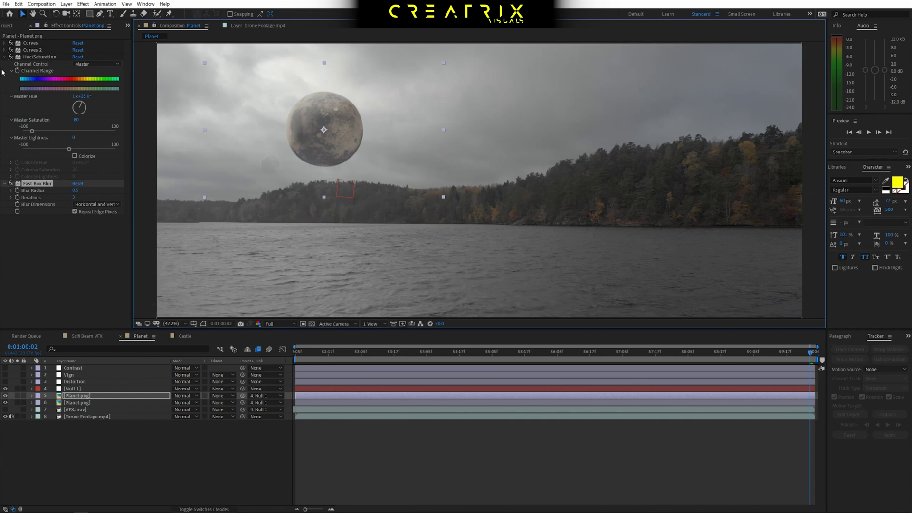
pyautogui.click(5, 57)
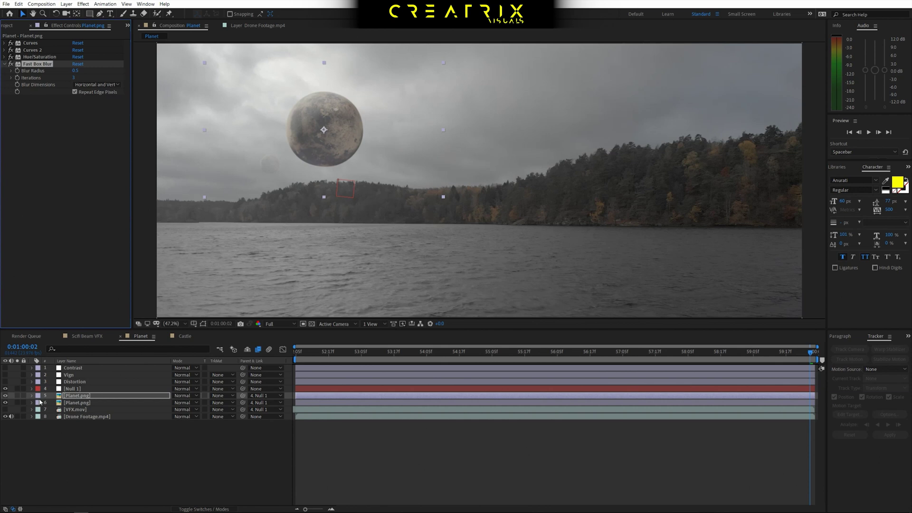
# Step: Select the lower Planet.png layer and its Curves 2 effect
pyautogui.click(84, 402)
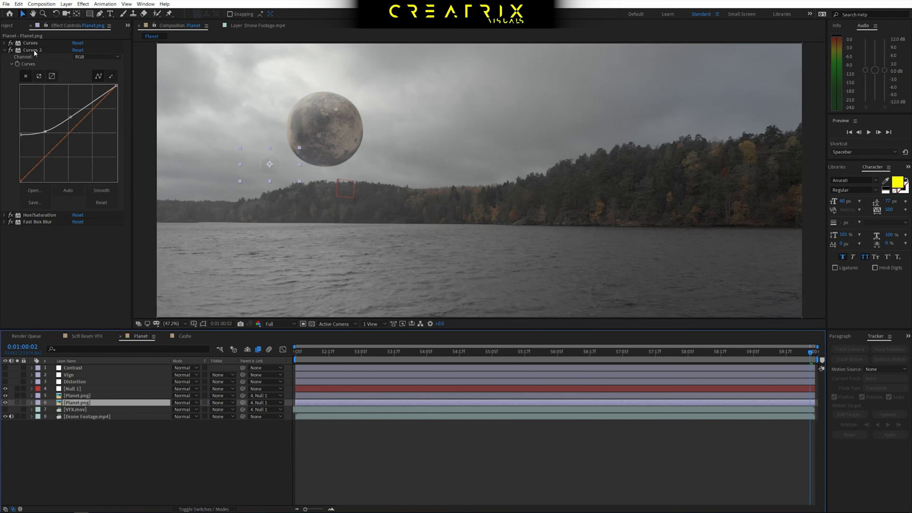
pyautogui.click(47, 103)
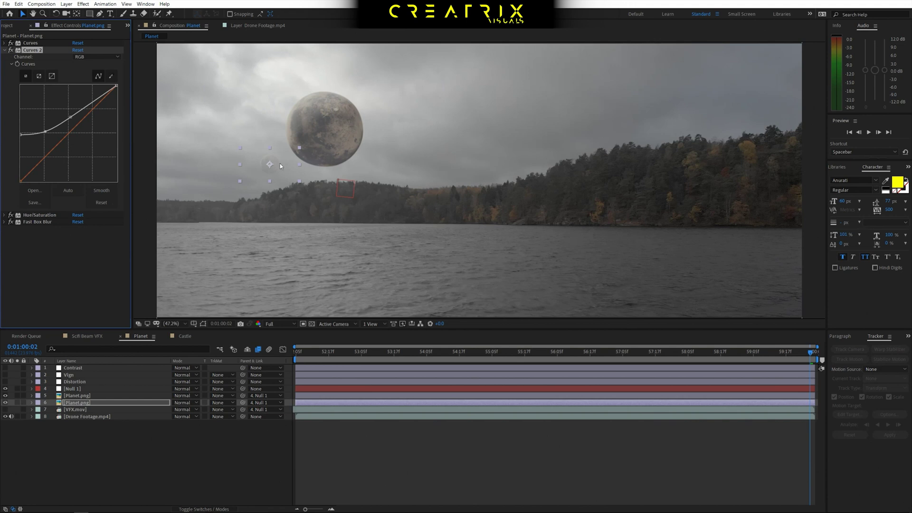
pyautogui.click(171, 323)
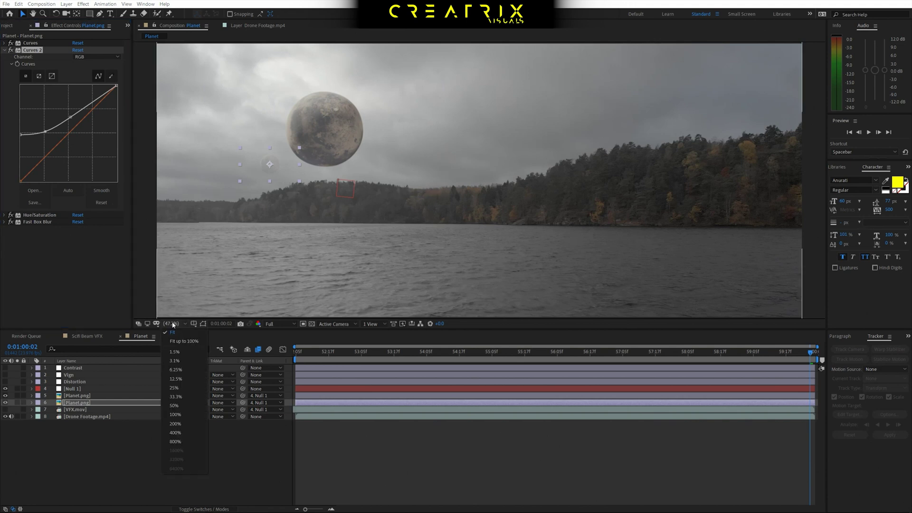
pyautogui.click(136, 338)
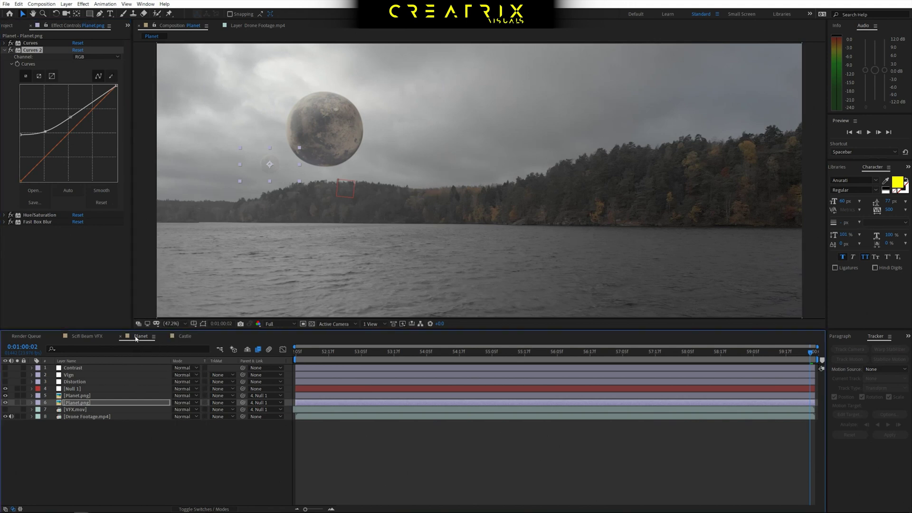
# Step: Review the Castle and Scifi Beam VFX compositions, returning to Planet
pyautogui.click(183, 336)
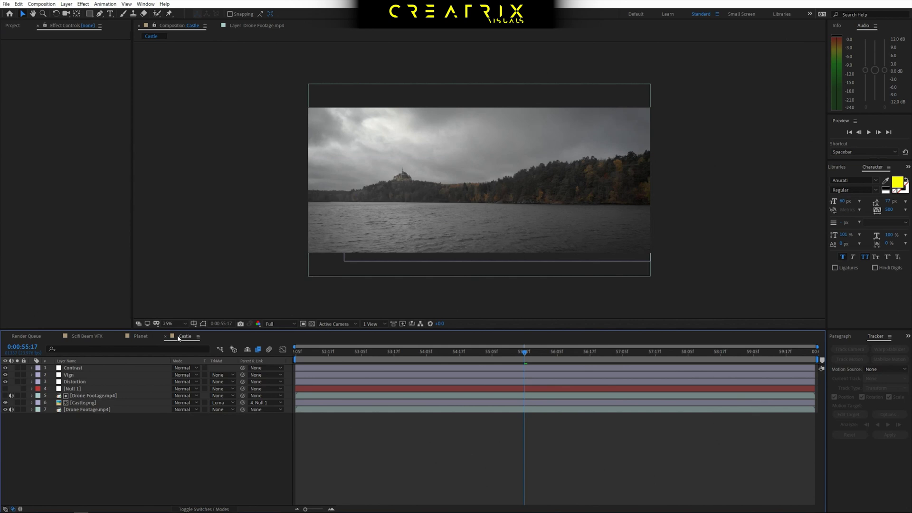
pyautogui.click(85, 335)
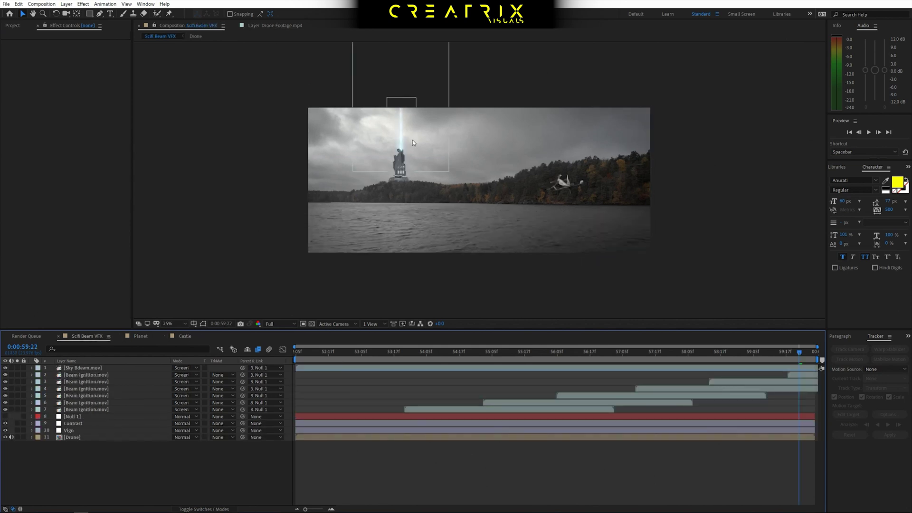
pyautogui.click(140, 337)
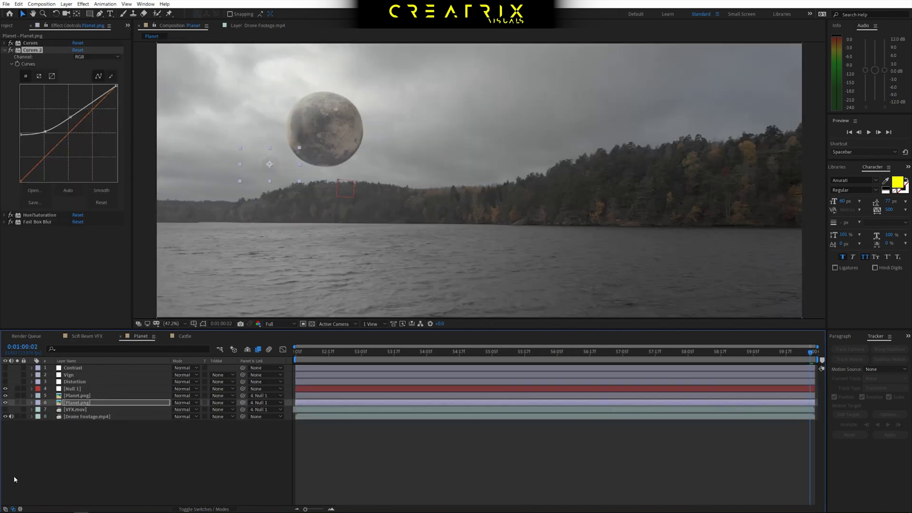
# Step: Make the VFX.mov drone layer visible and preview it from about 52:17
pyautogui.click(5, 409)
pyautogui.click(71, 409)
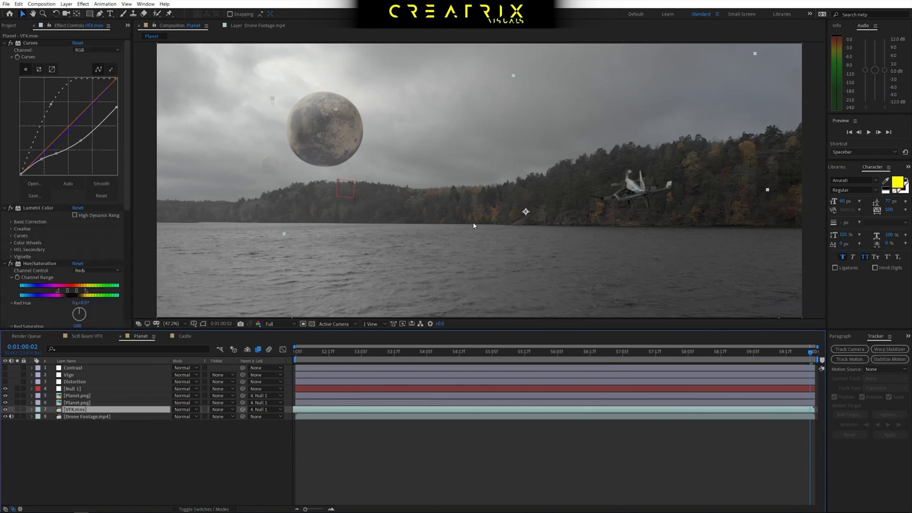
pyautogui.click(323, 354)
pyautogui.press('space')
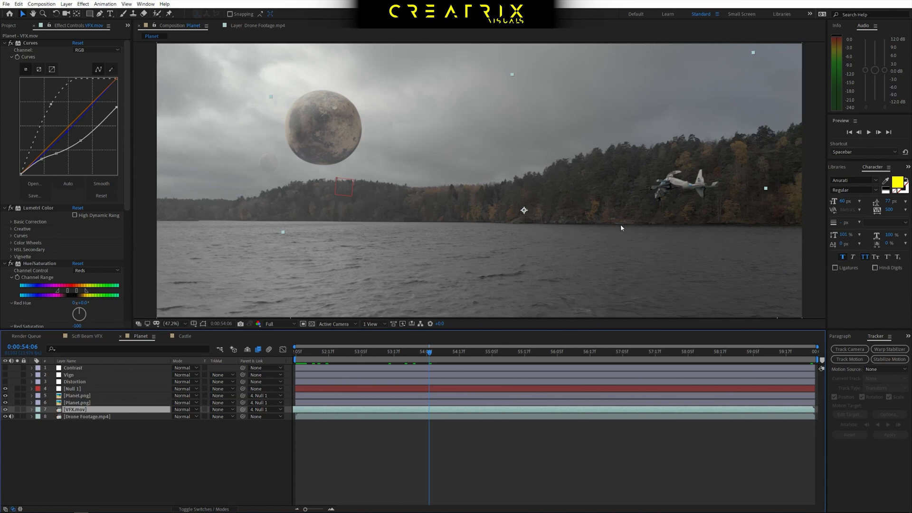
# Step: Collapse VFX.mov's Curves and Lumetri Color effects, leaving Hue/Saturation selected
pyautogui.click(9, 45)
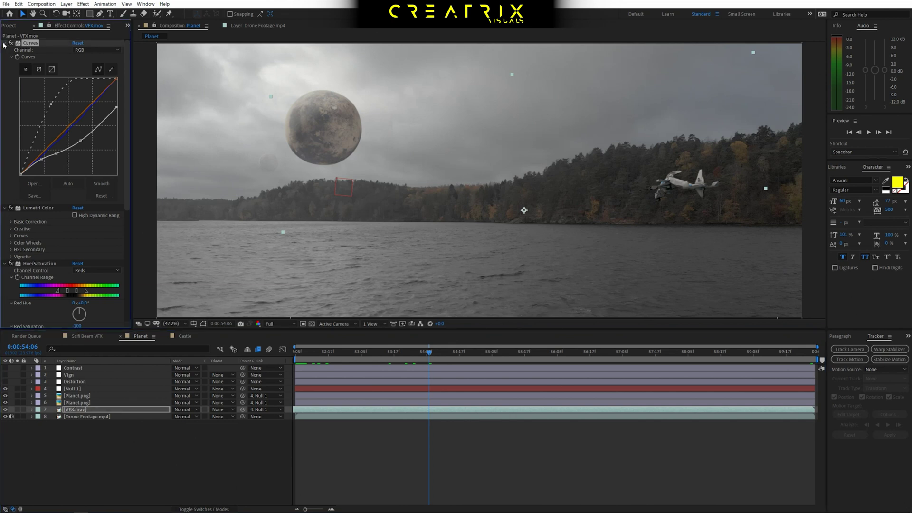
pyautogui.click(4, 43)
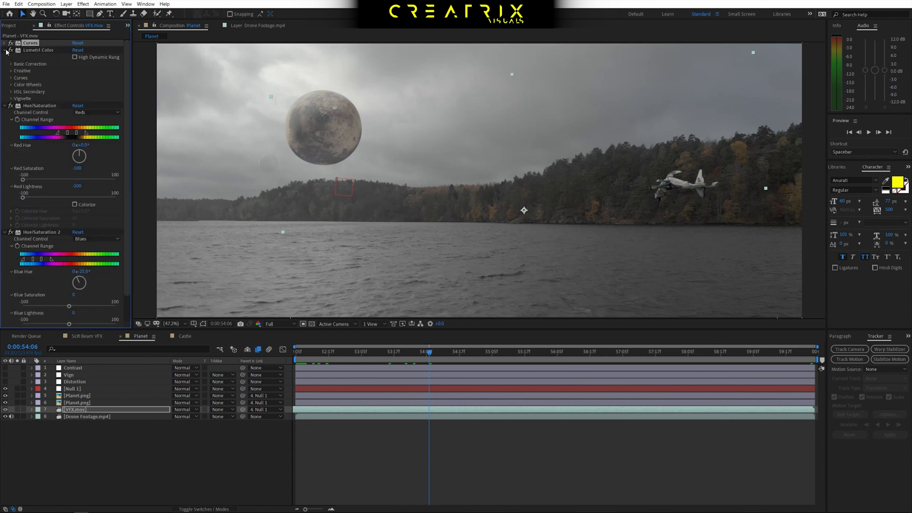
pyautogui.click(5, 50)
pyautogui.click(37, 57)
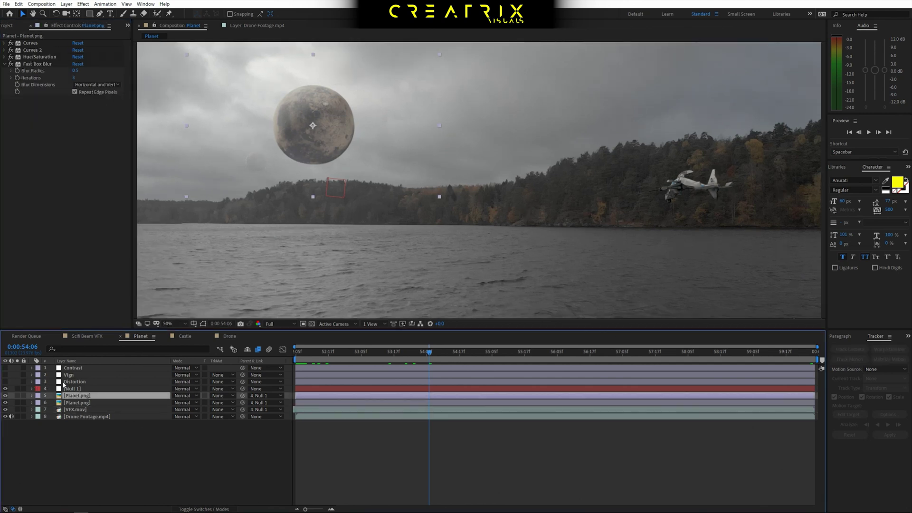
# Step: Review the Distortion layer's Heat Distortion: Smoke pattern, 3.0 distortion, 10.0 heat, 2.00 wind
pyautogui.click(69, 382)
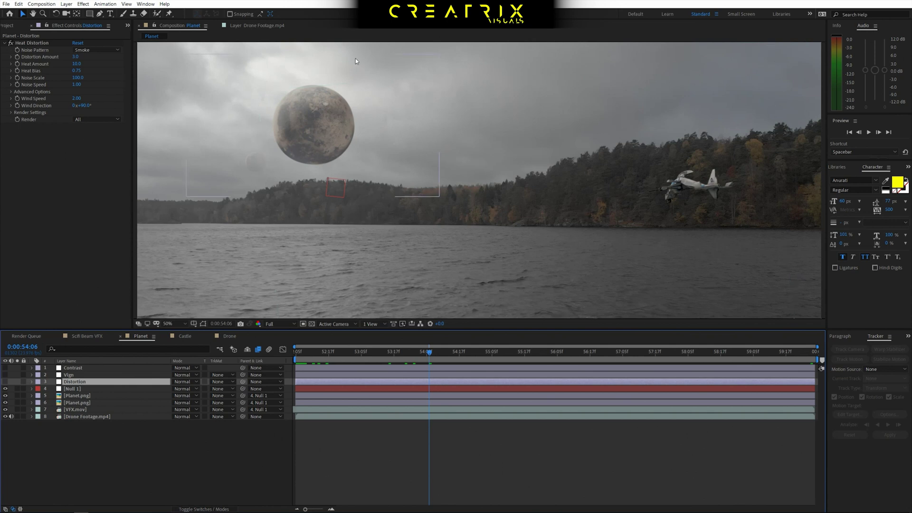
pyautogui.click(34, 44)
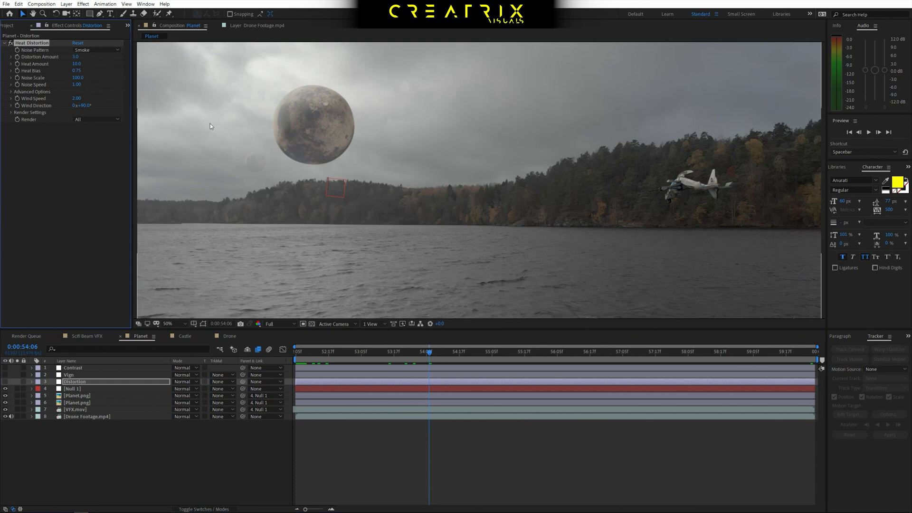
pyautogui.scroll(-1, 710, 246)
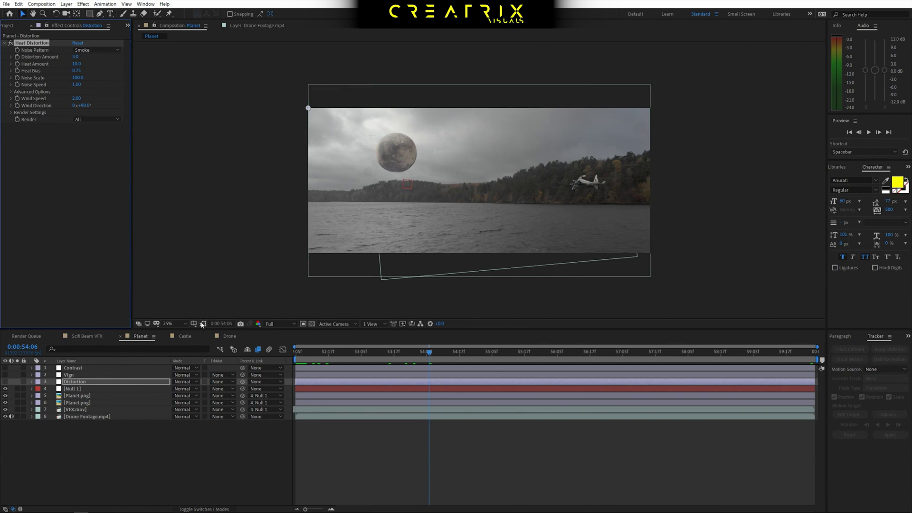
# Step: Reveal the Distortion layer's masks at 25% view, then collapse them
pyautogui.click(348, 239)
pyautogui.press('.')
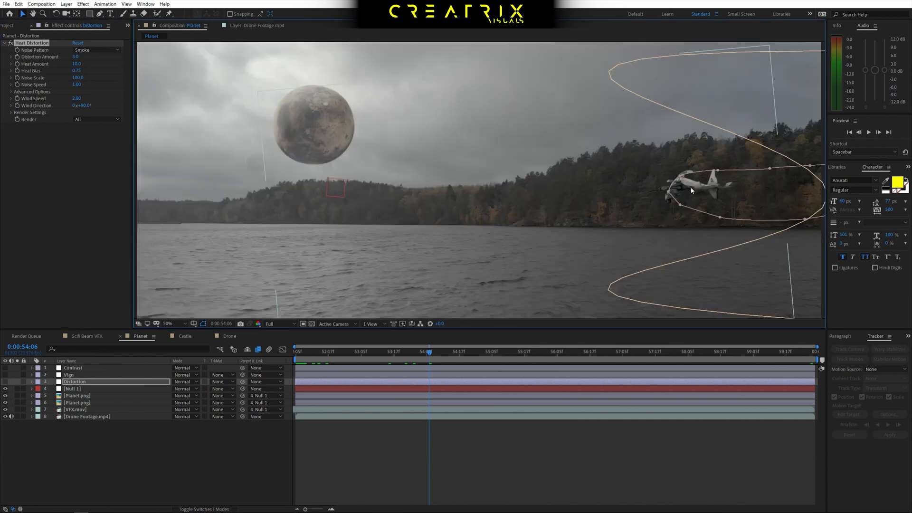
pyautogui.press(',')
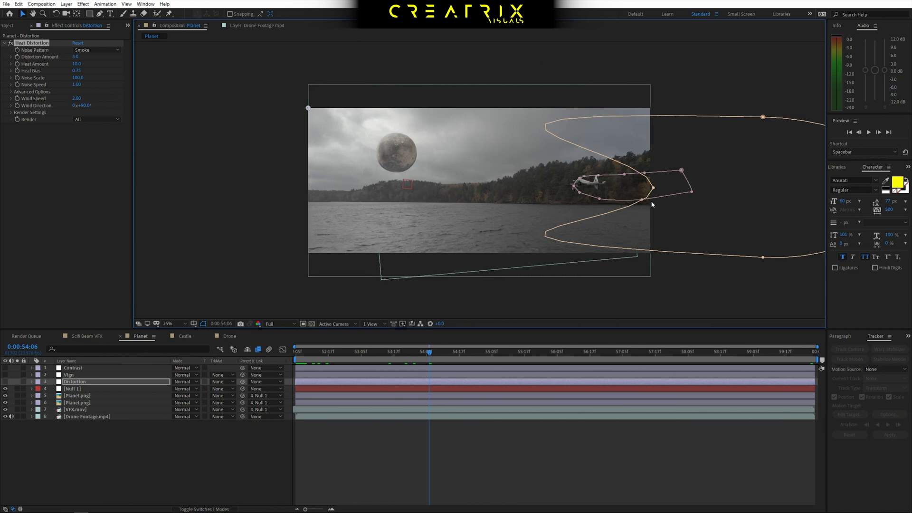
pyautogui.press('f')
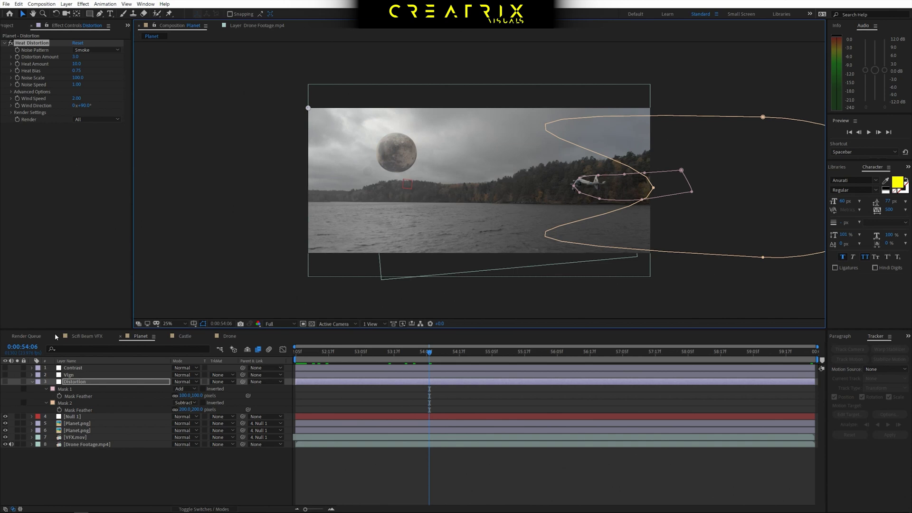
pyautogui.click(32, 381)
# Step: Switch on the Distortion layer, hide mask outlines, zoom to 50%, and show Vign's Curves
pyautogui.click(5, 382)
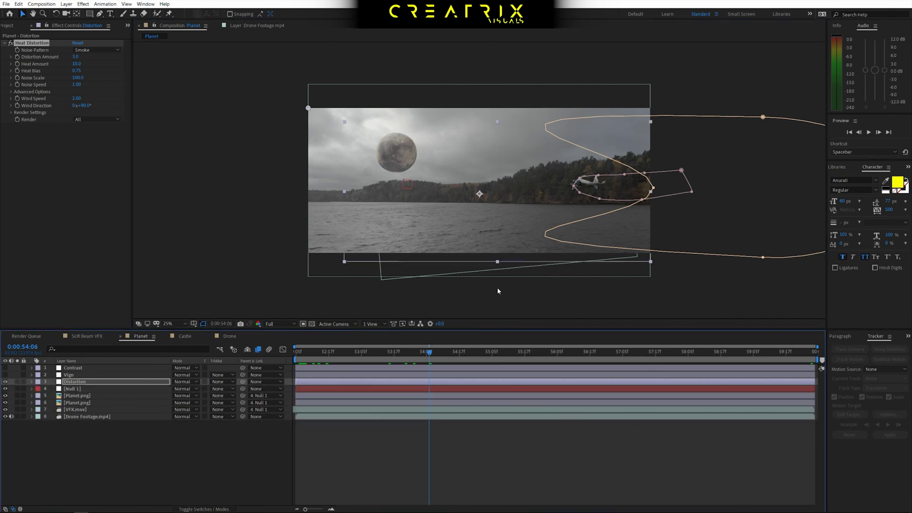
pyautogui.click(203, 325)
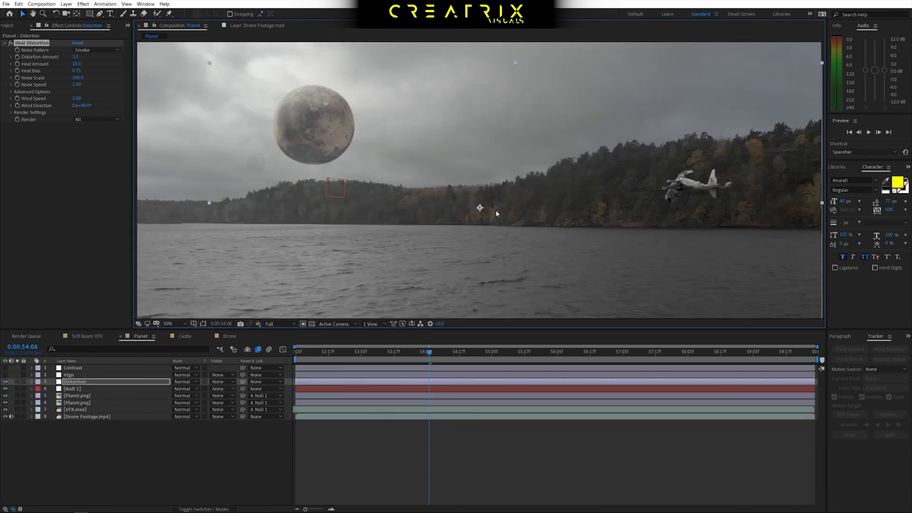
pyautogui.press('.')
pyautogui.click(77, 373)
# Step: At 25% view, turn on the Vign and Contrast layers, showing Contrast's Unsharp Mask settings
pyautogui.press(',')
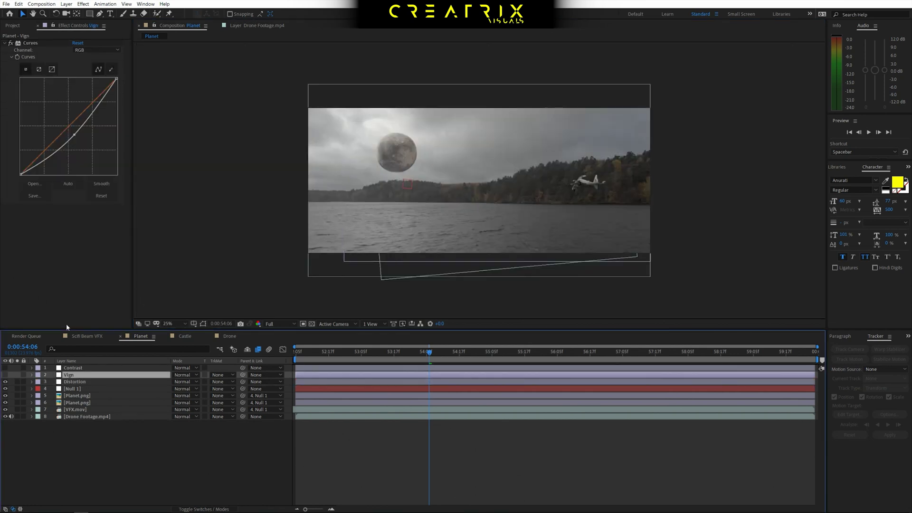
pyautogui.click(5, 375)
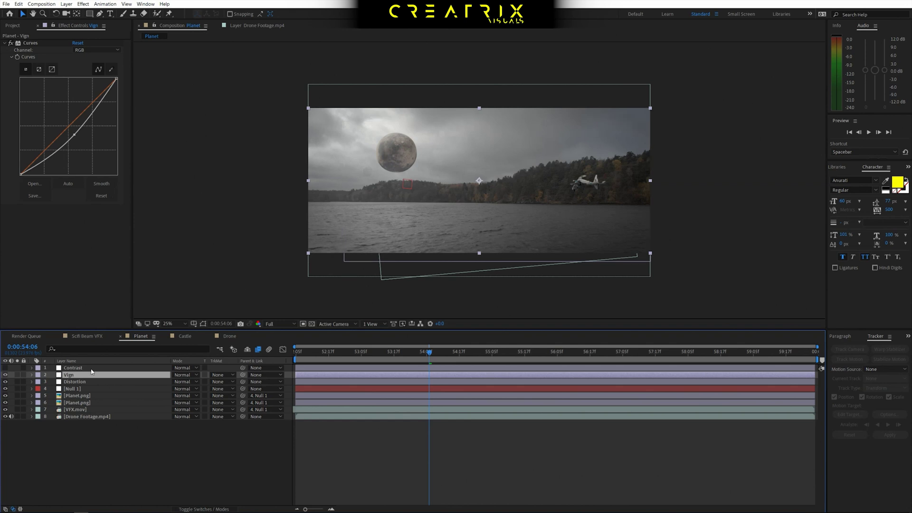
pyautogui.click(73, 368)
pyautogui.click(5, 368)
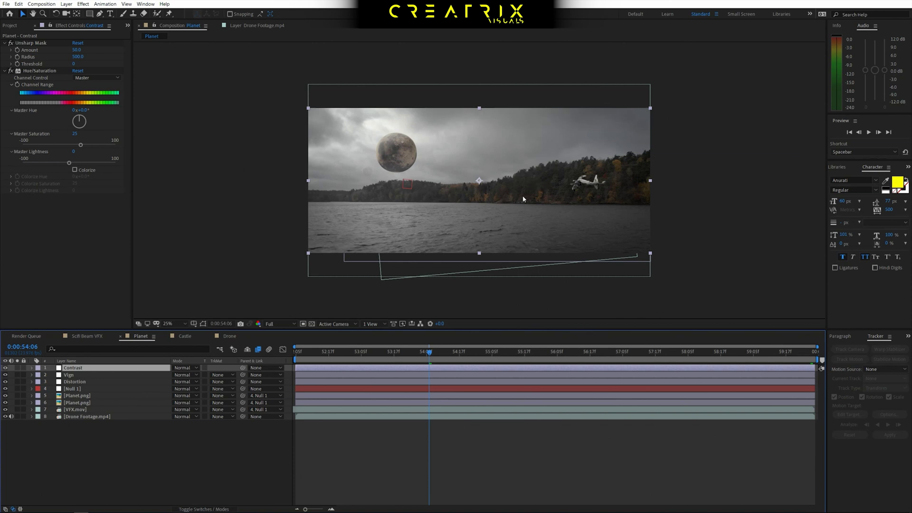
pyautogui.click(88, 336)
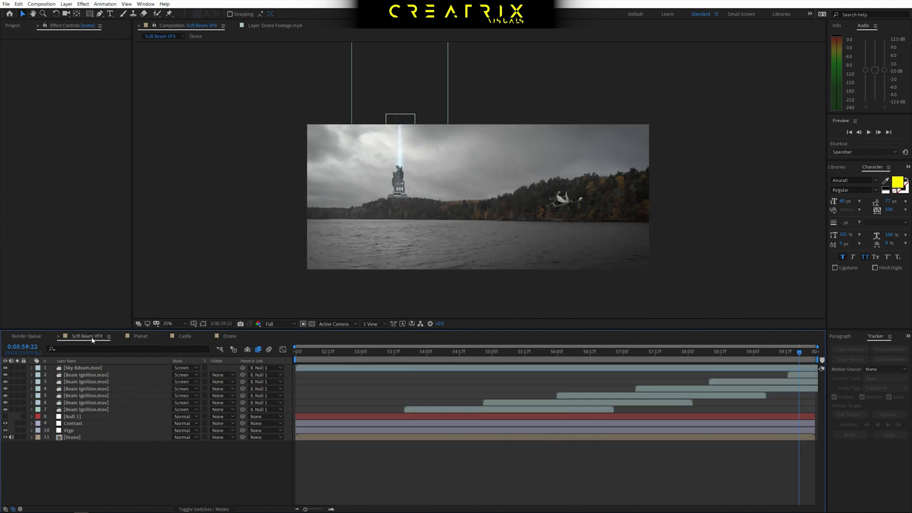
pyautogui.click(81, 375)
pyautogui.click(83, 388)
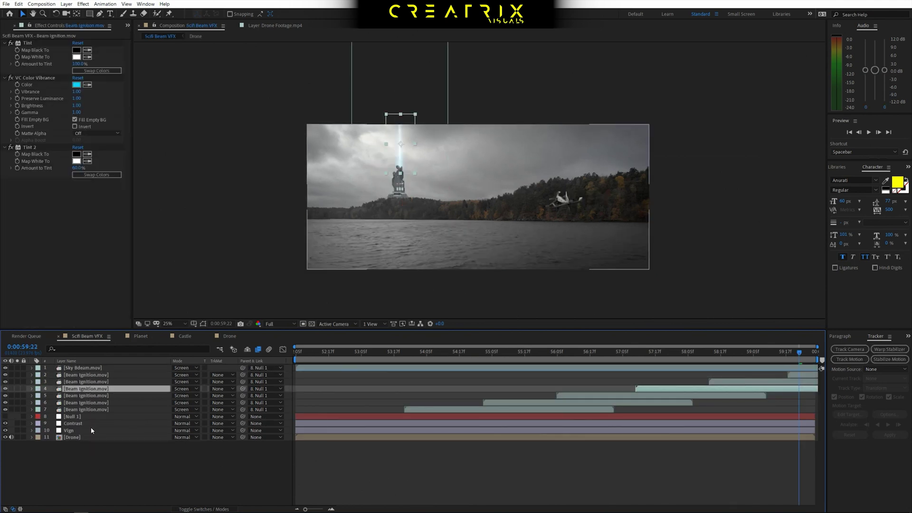
pyautogui.click(96, 446)
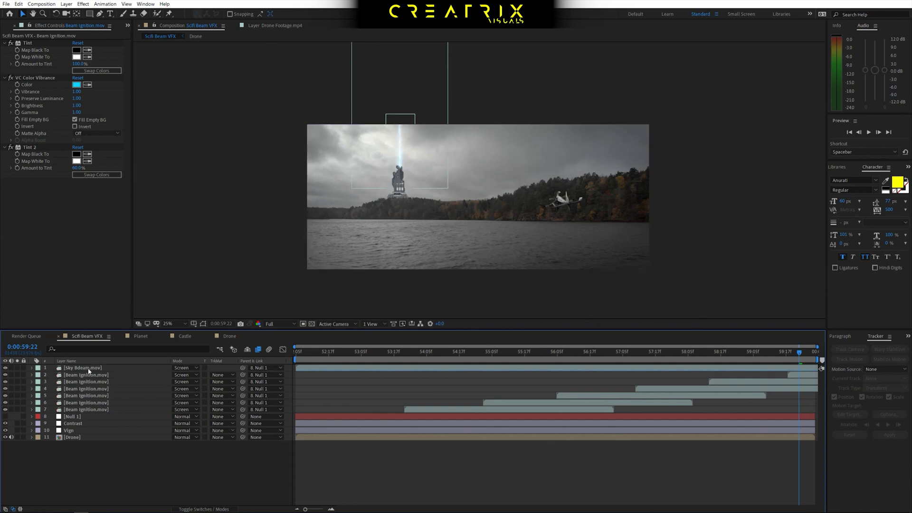
pyautogui.click(140, 336)
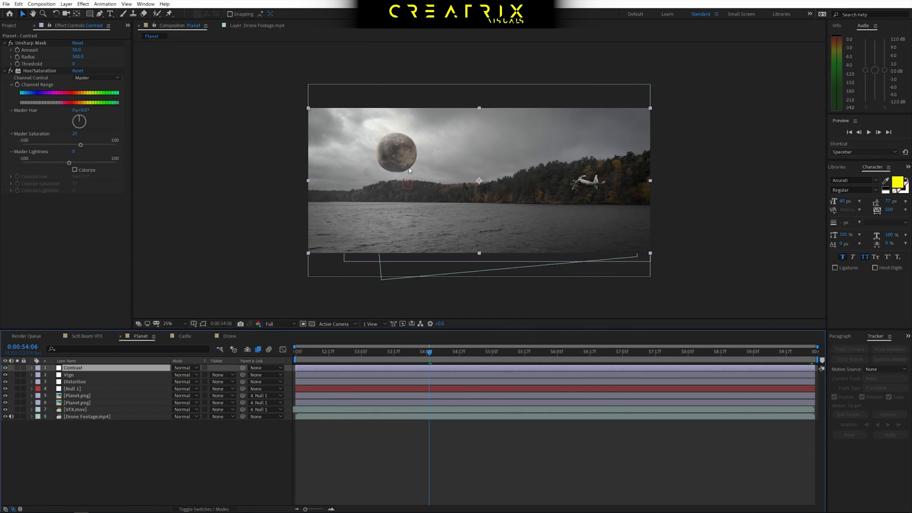